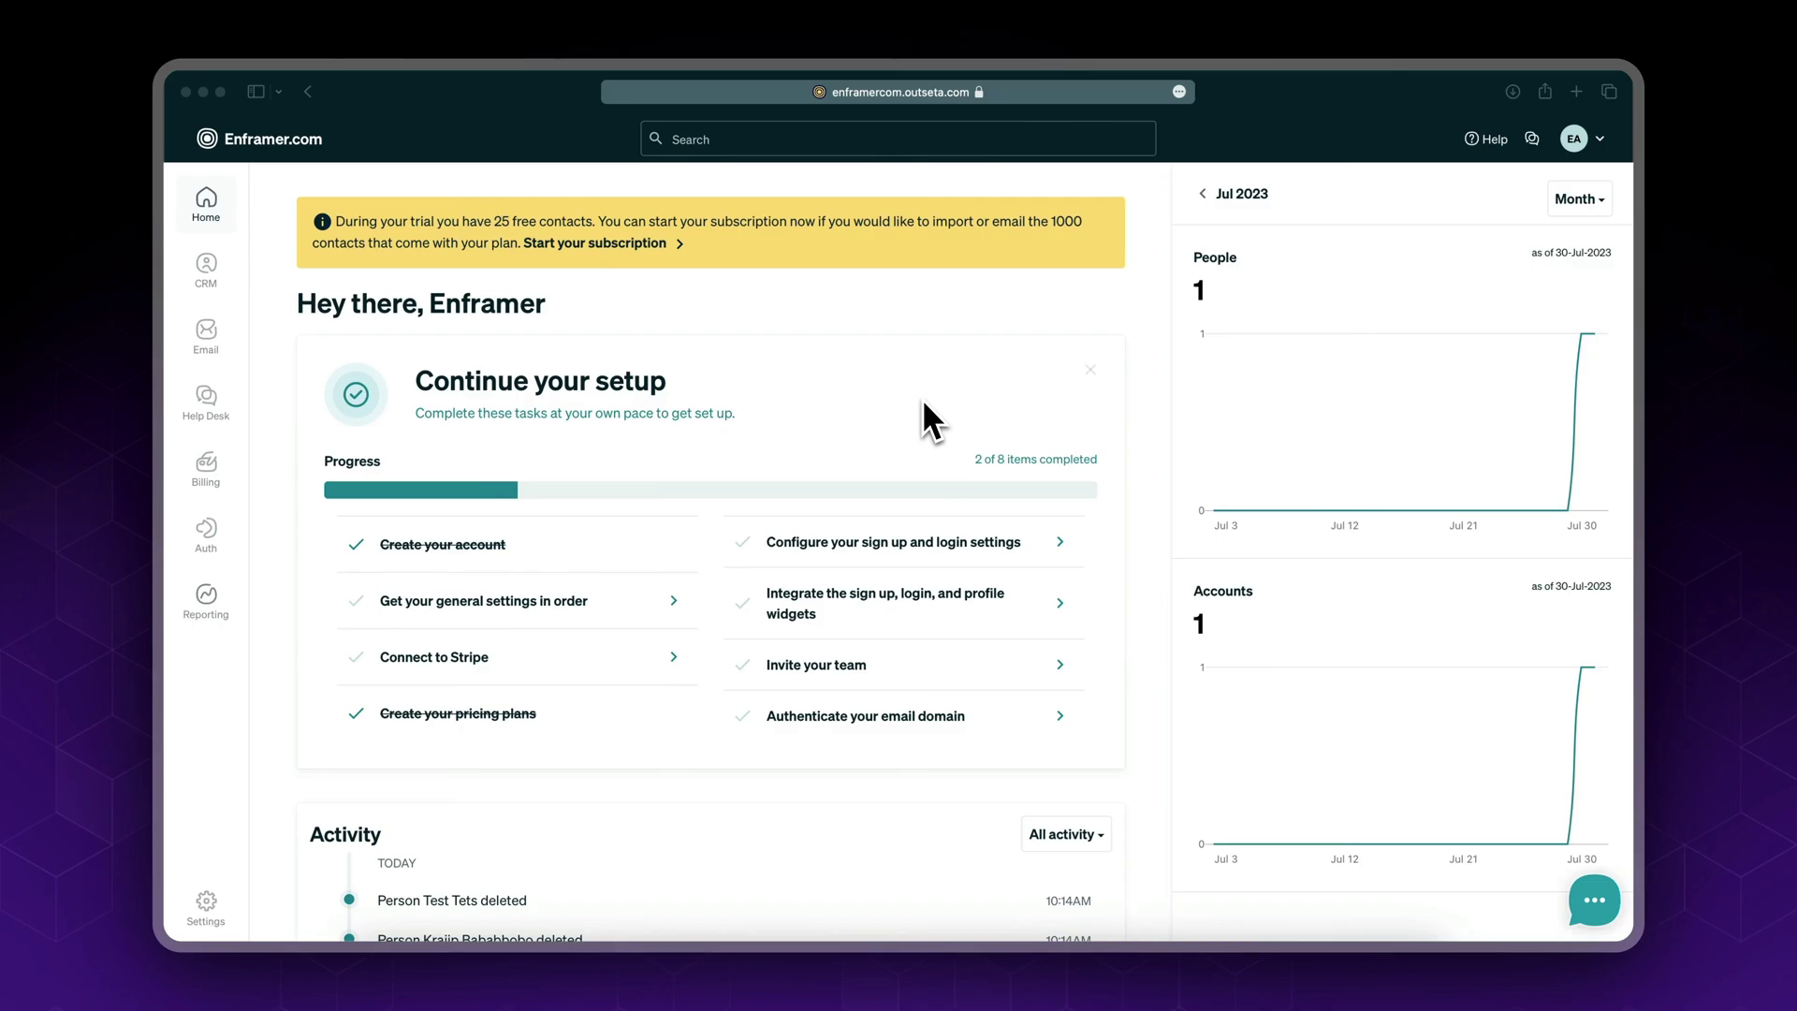
pyautogui.moveTo(216, 475)
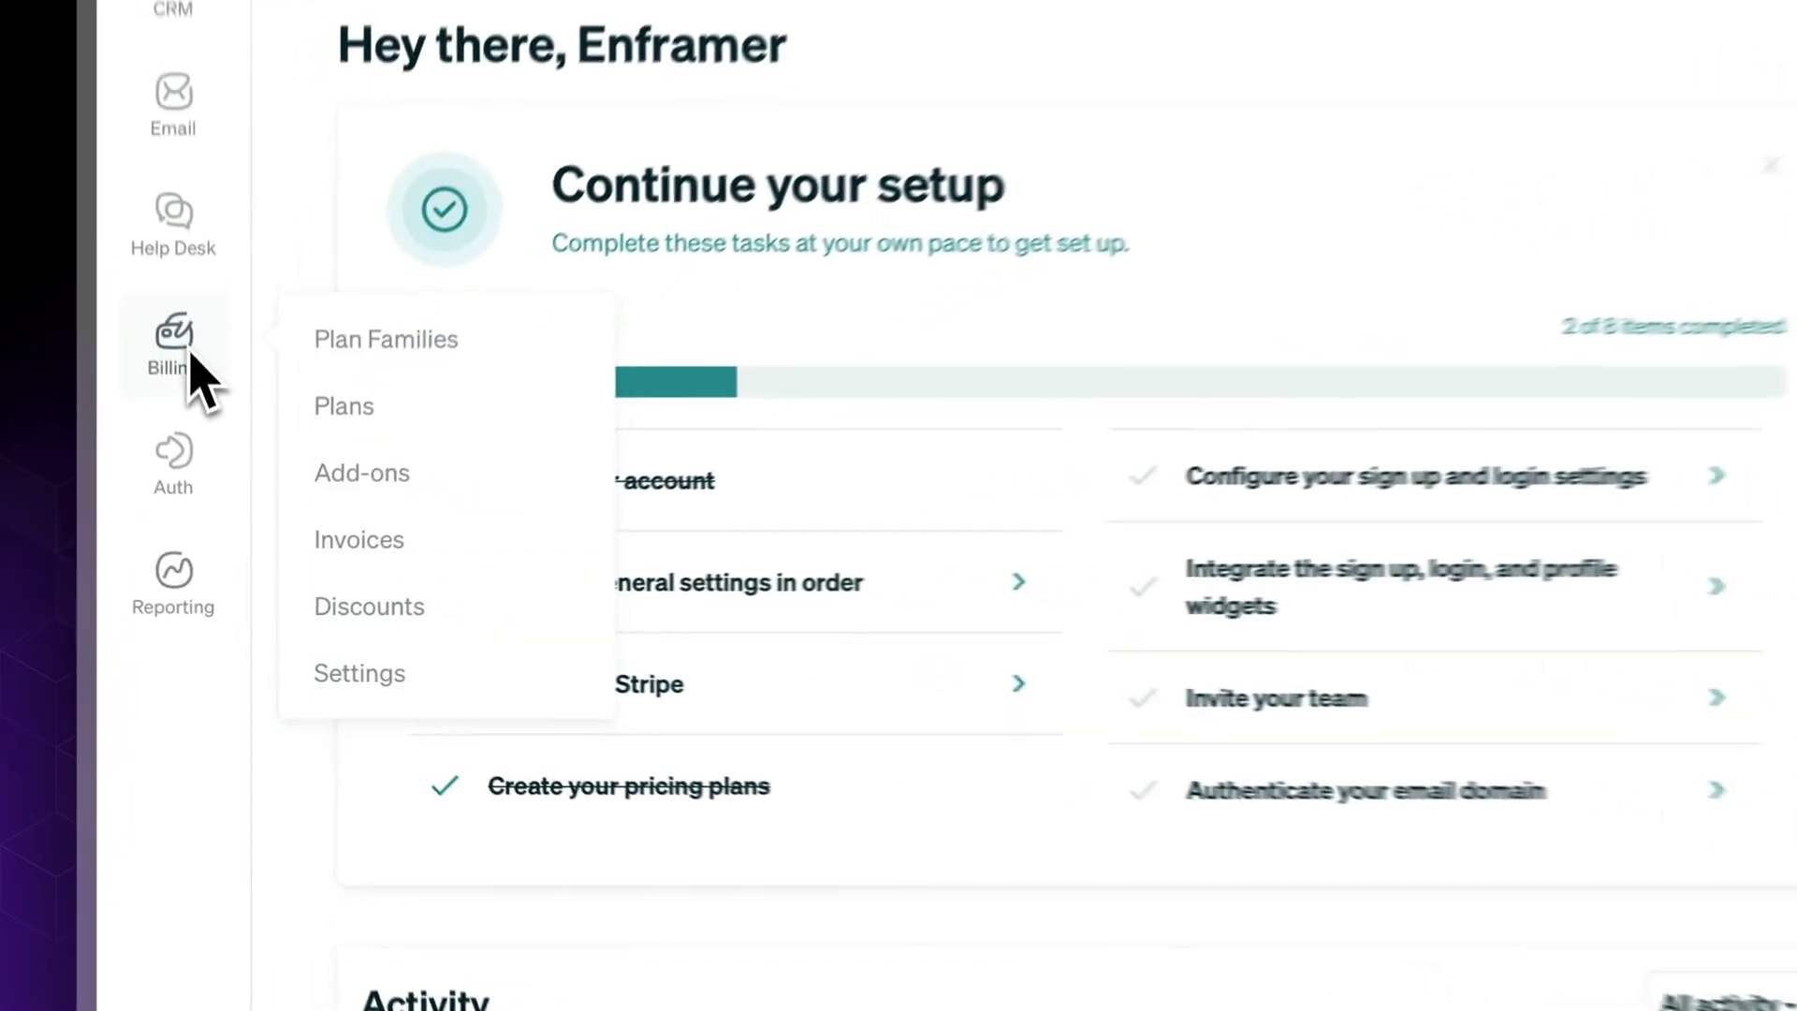
pyautogui.click(397, 685)
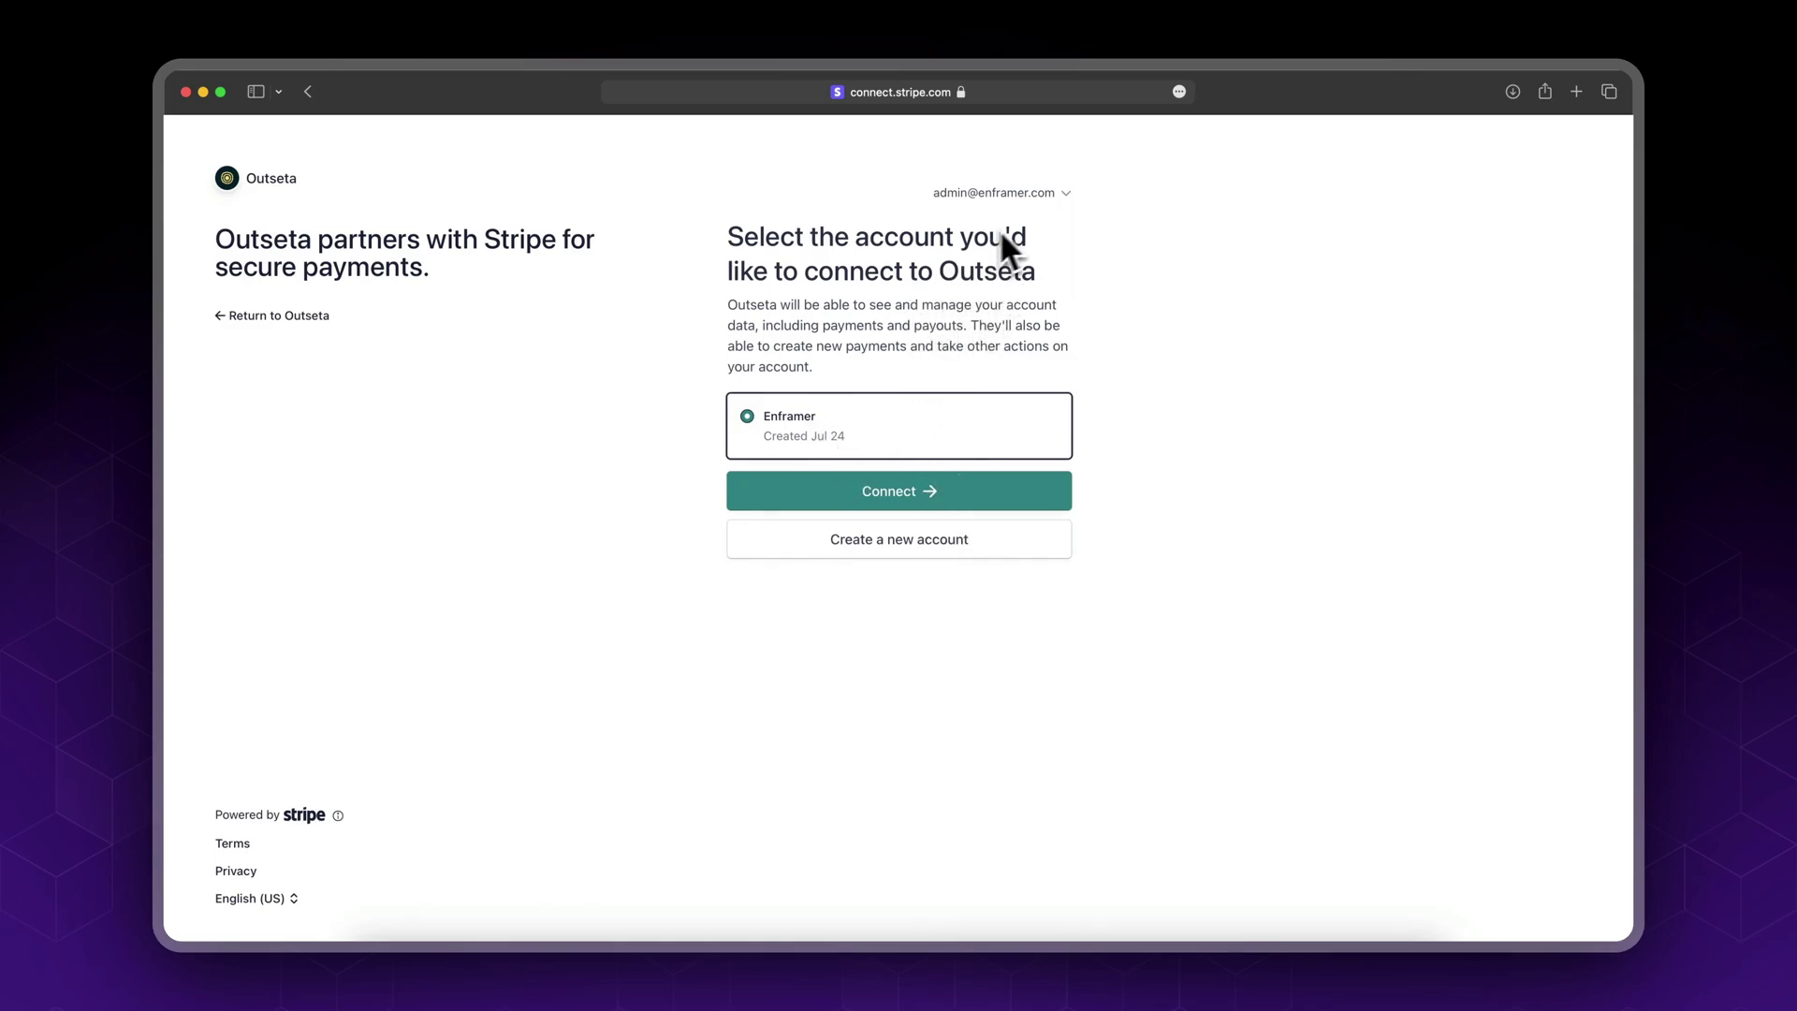
# Link the existing Enframer Stripe account to Outseta
pyautogui.click(1059, 193)
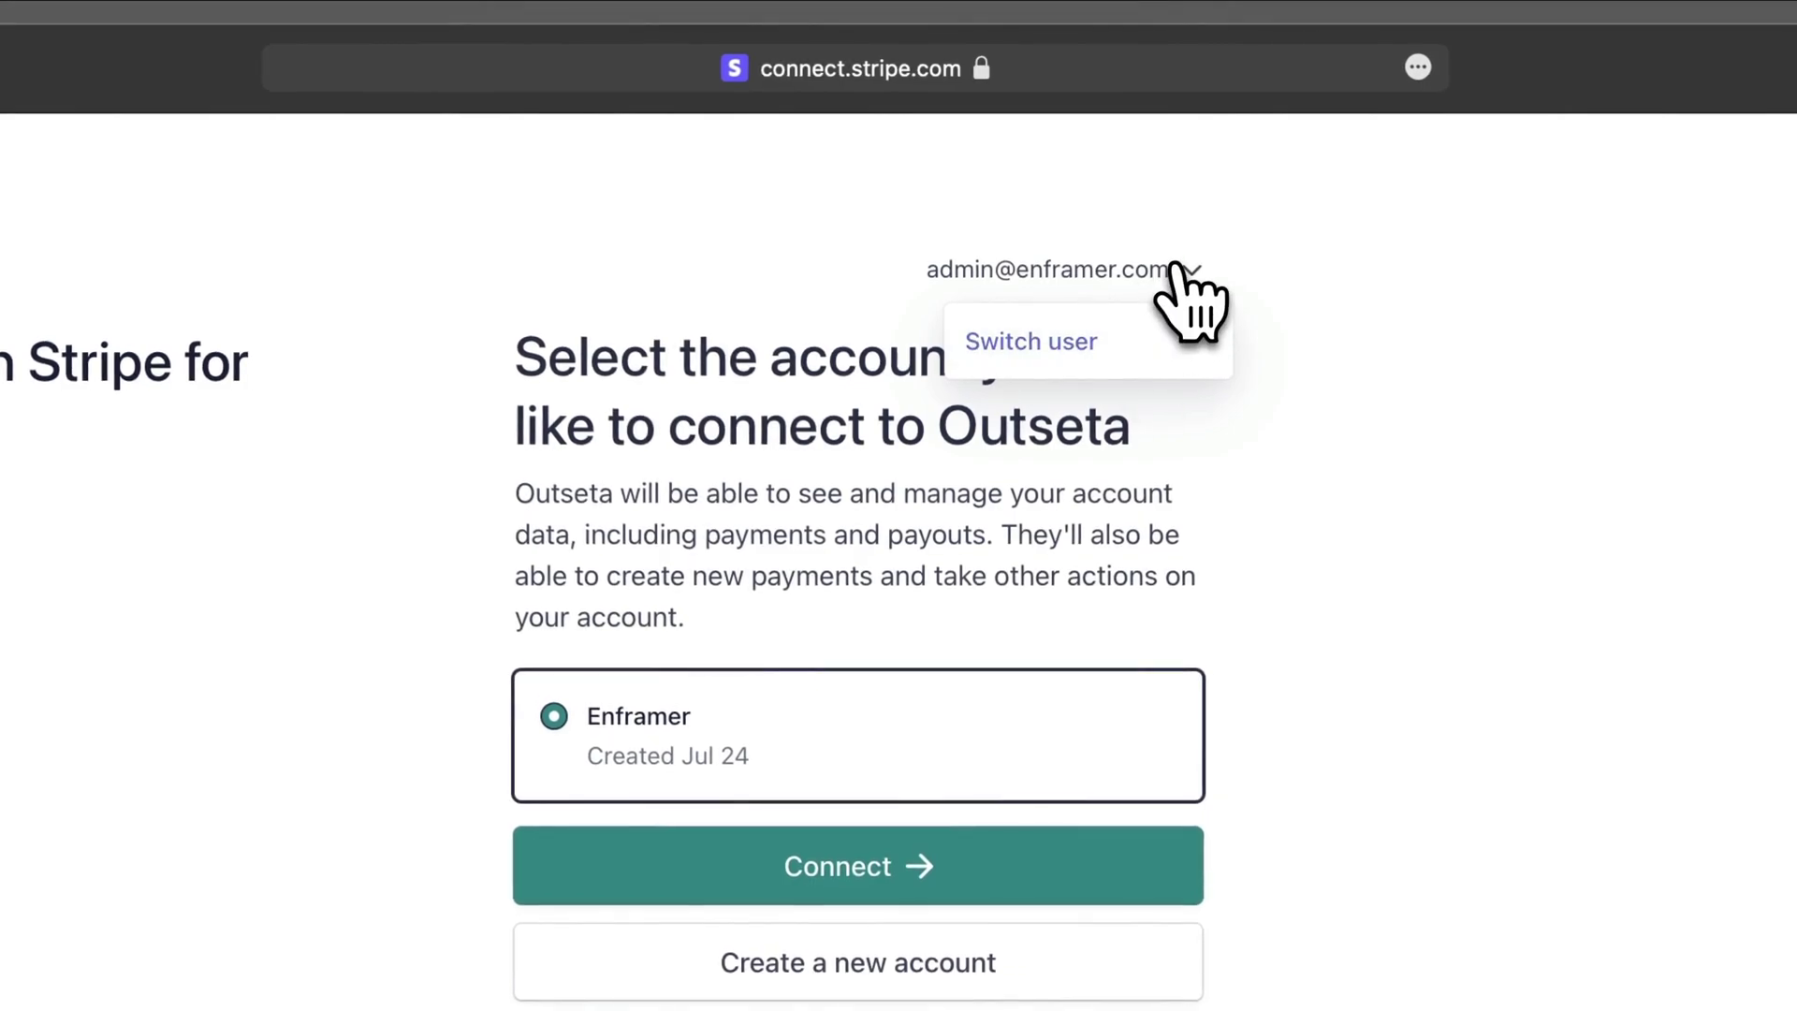
pyautogui.click(1176, 266)
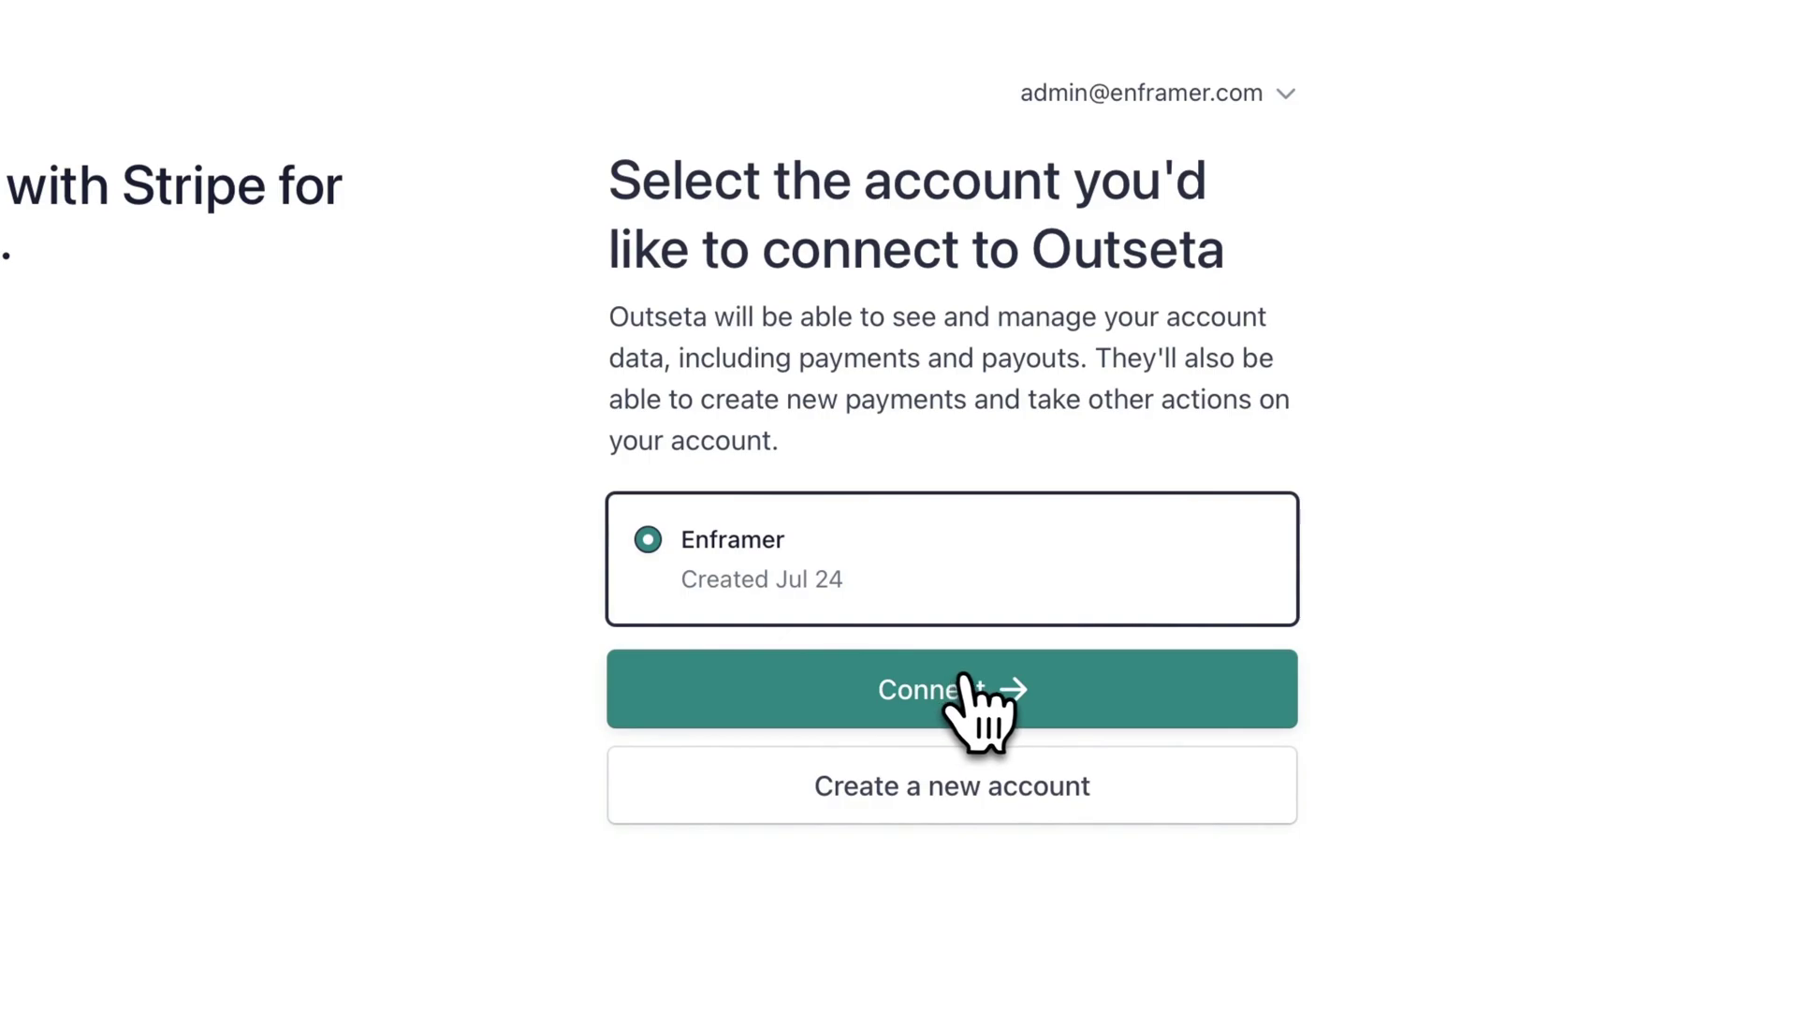
pyautogui.click(1067, 701)
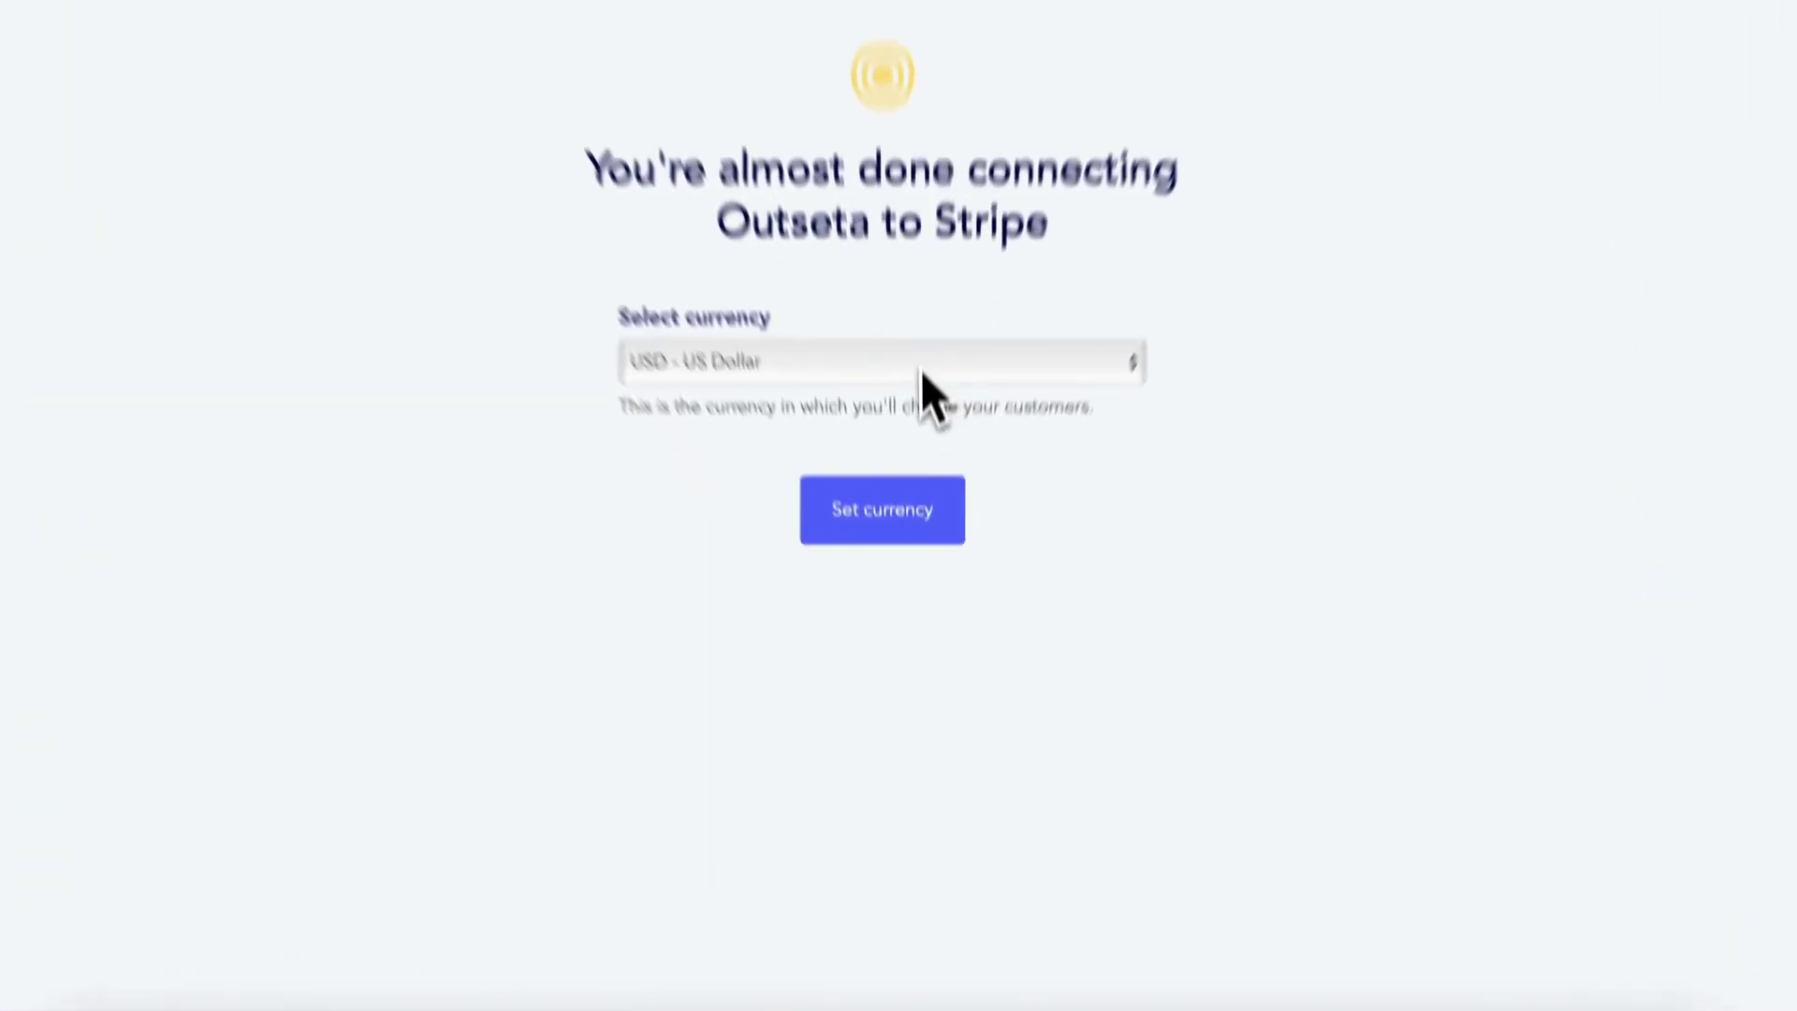
# Choose GBP - Pound Sterling as the currency, confirm it, and continue to the dashboard
pyautogui.click(922, 510)
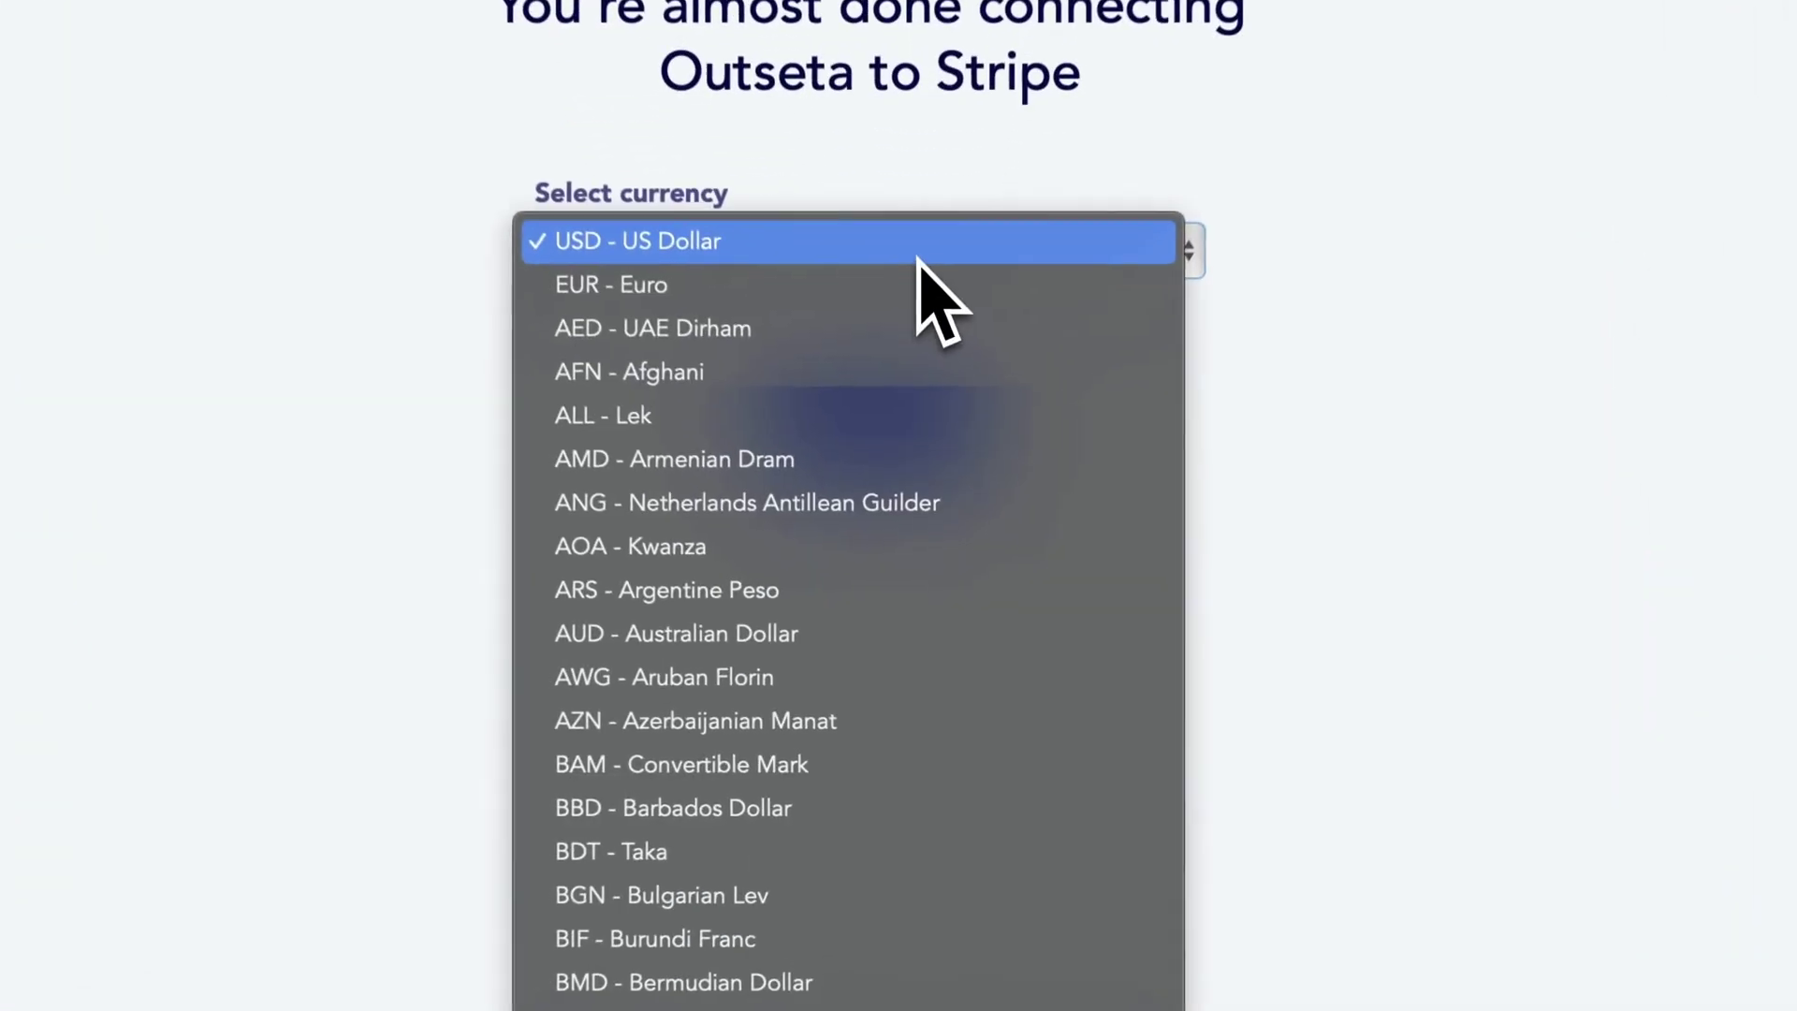
pyautogui.scroll(-5, 908, 791)
pyautogui.scroll(-6, 903, 645)
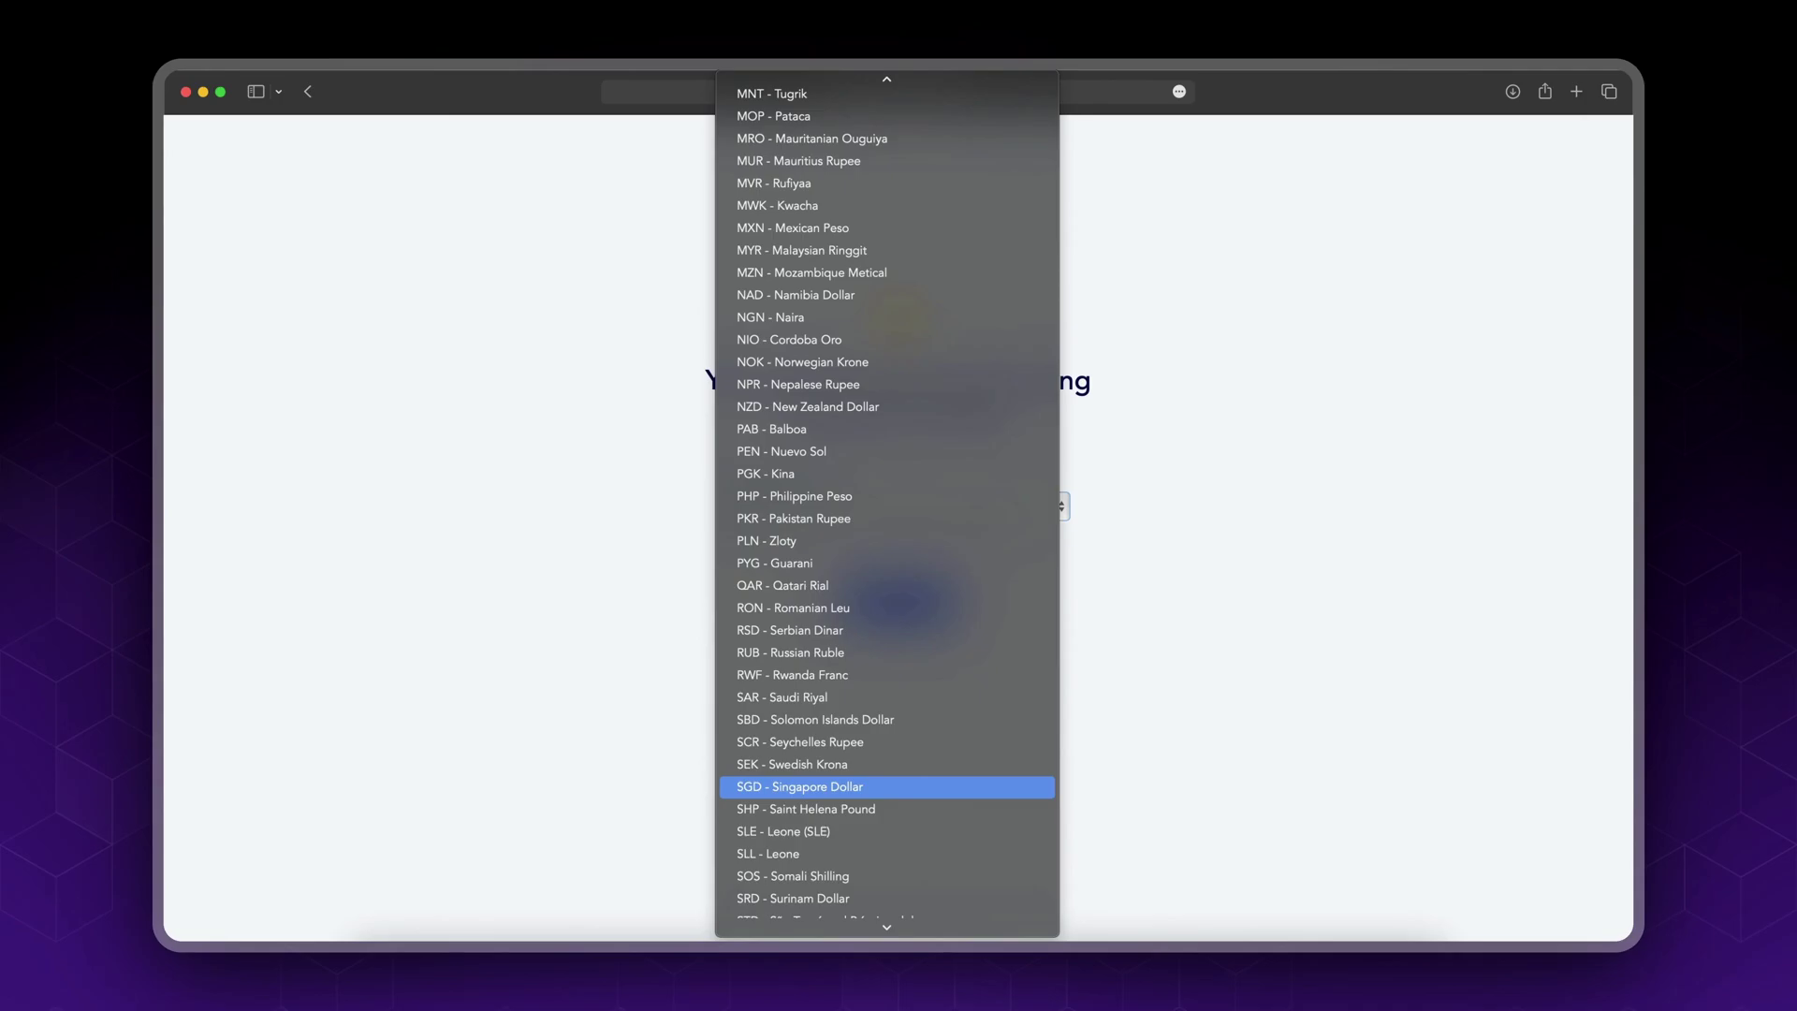
pyautogui.scroll(1, 887, 786)
pyautogui.scroll(5, 903, 786)
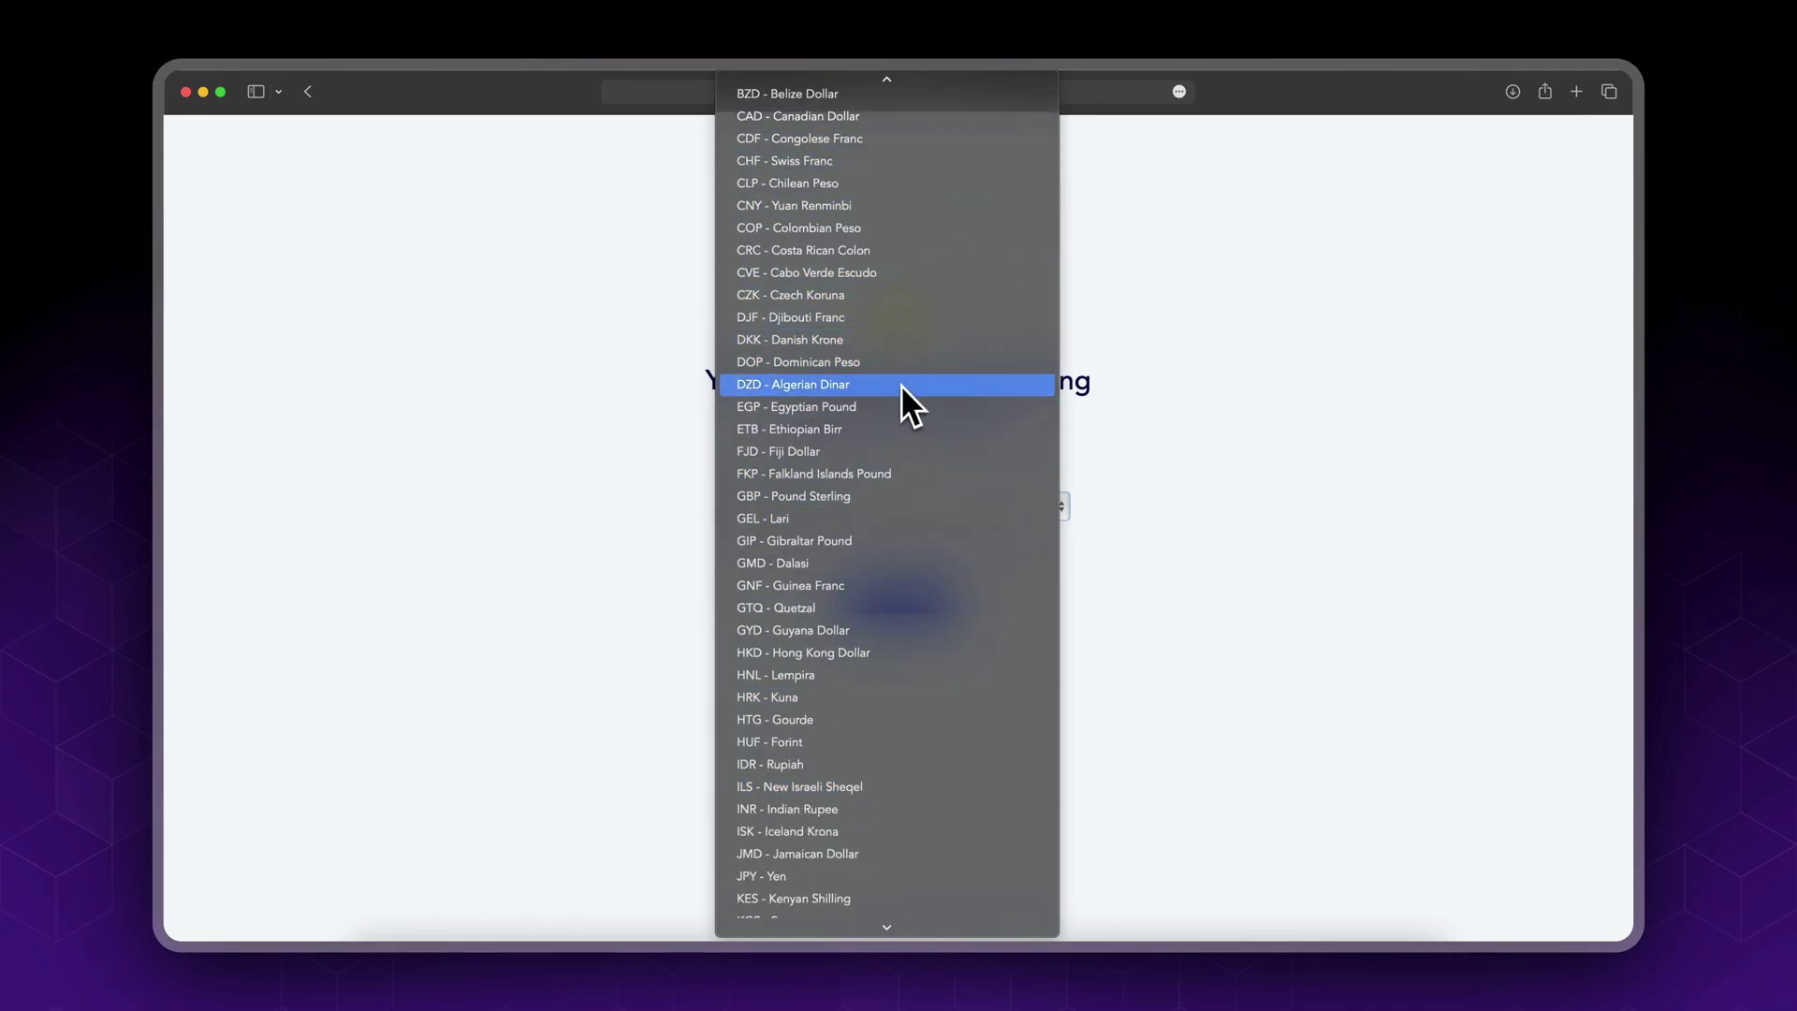
pyautogui.scroll(5, 900, 387)
pyautogui.scroll(-6, 900, 387)
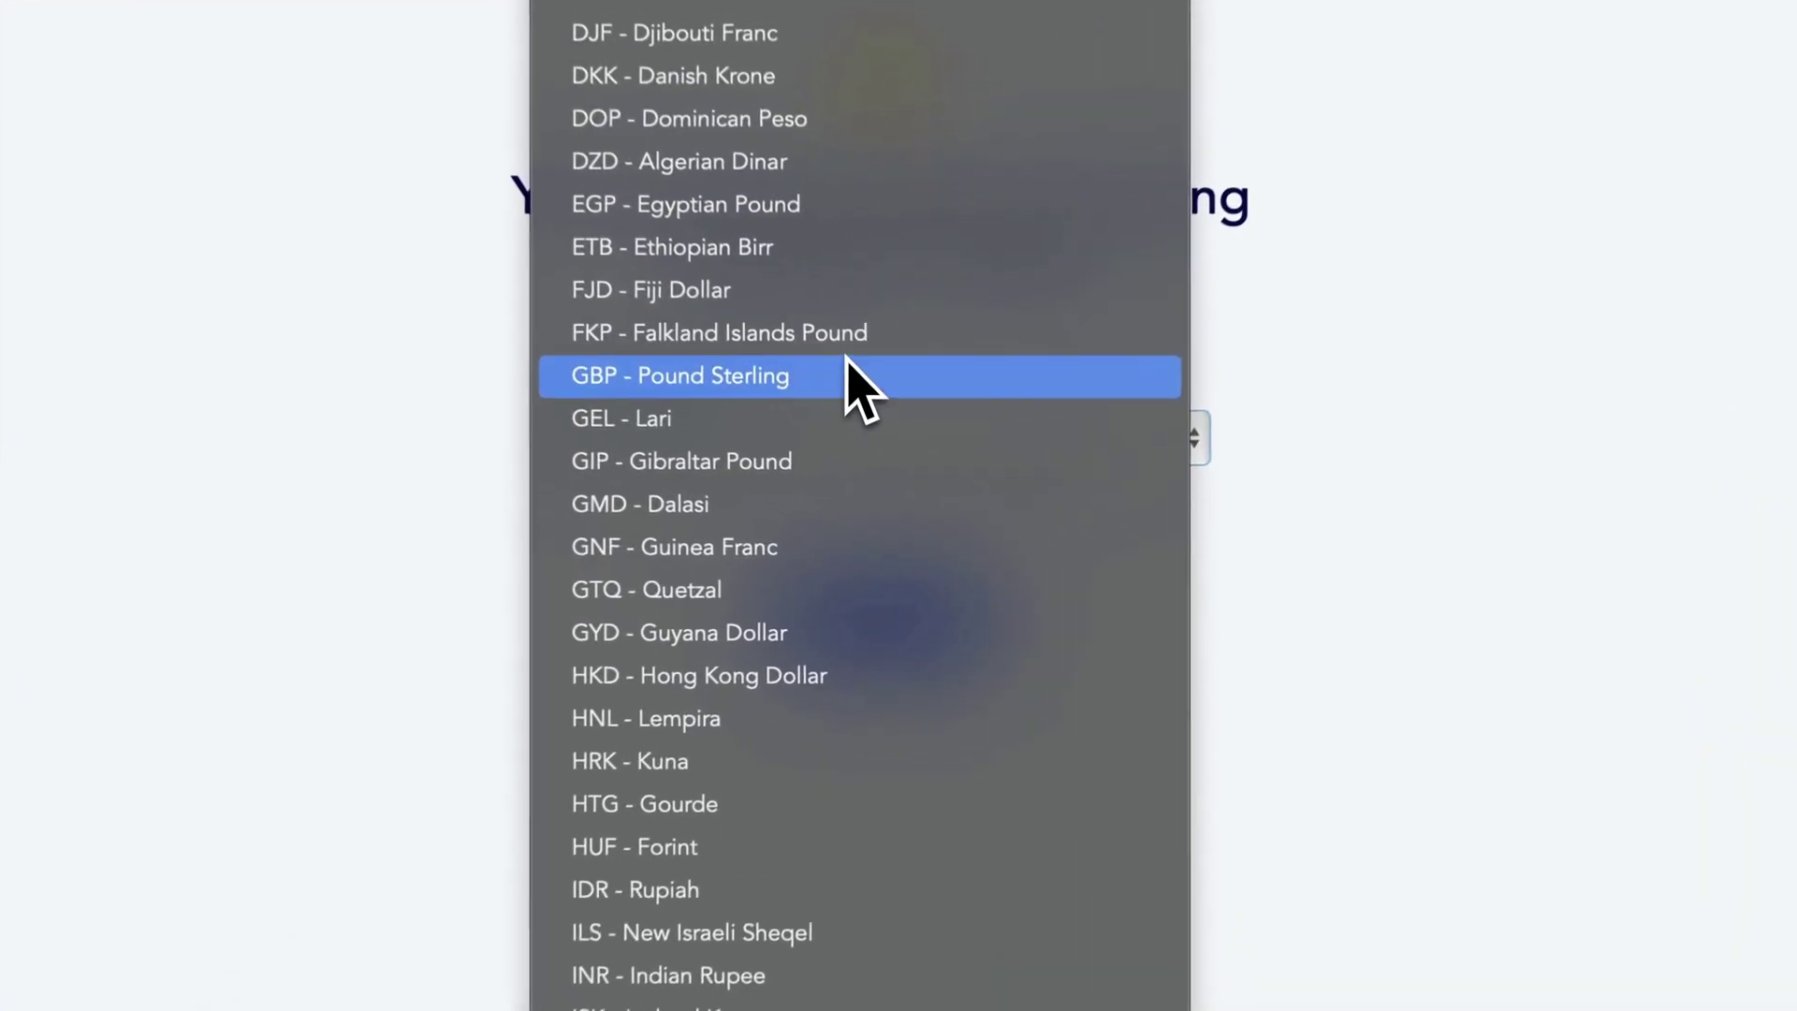
pyautogui.click(887, 473)
pyautogui.click(862, 655)
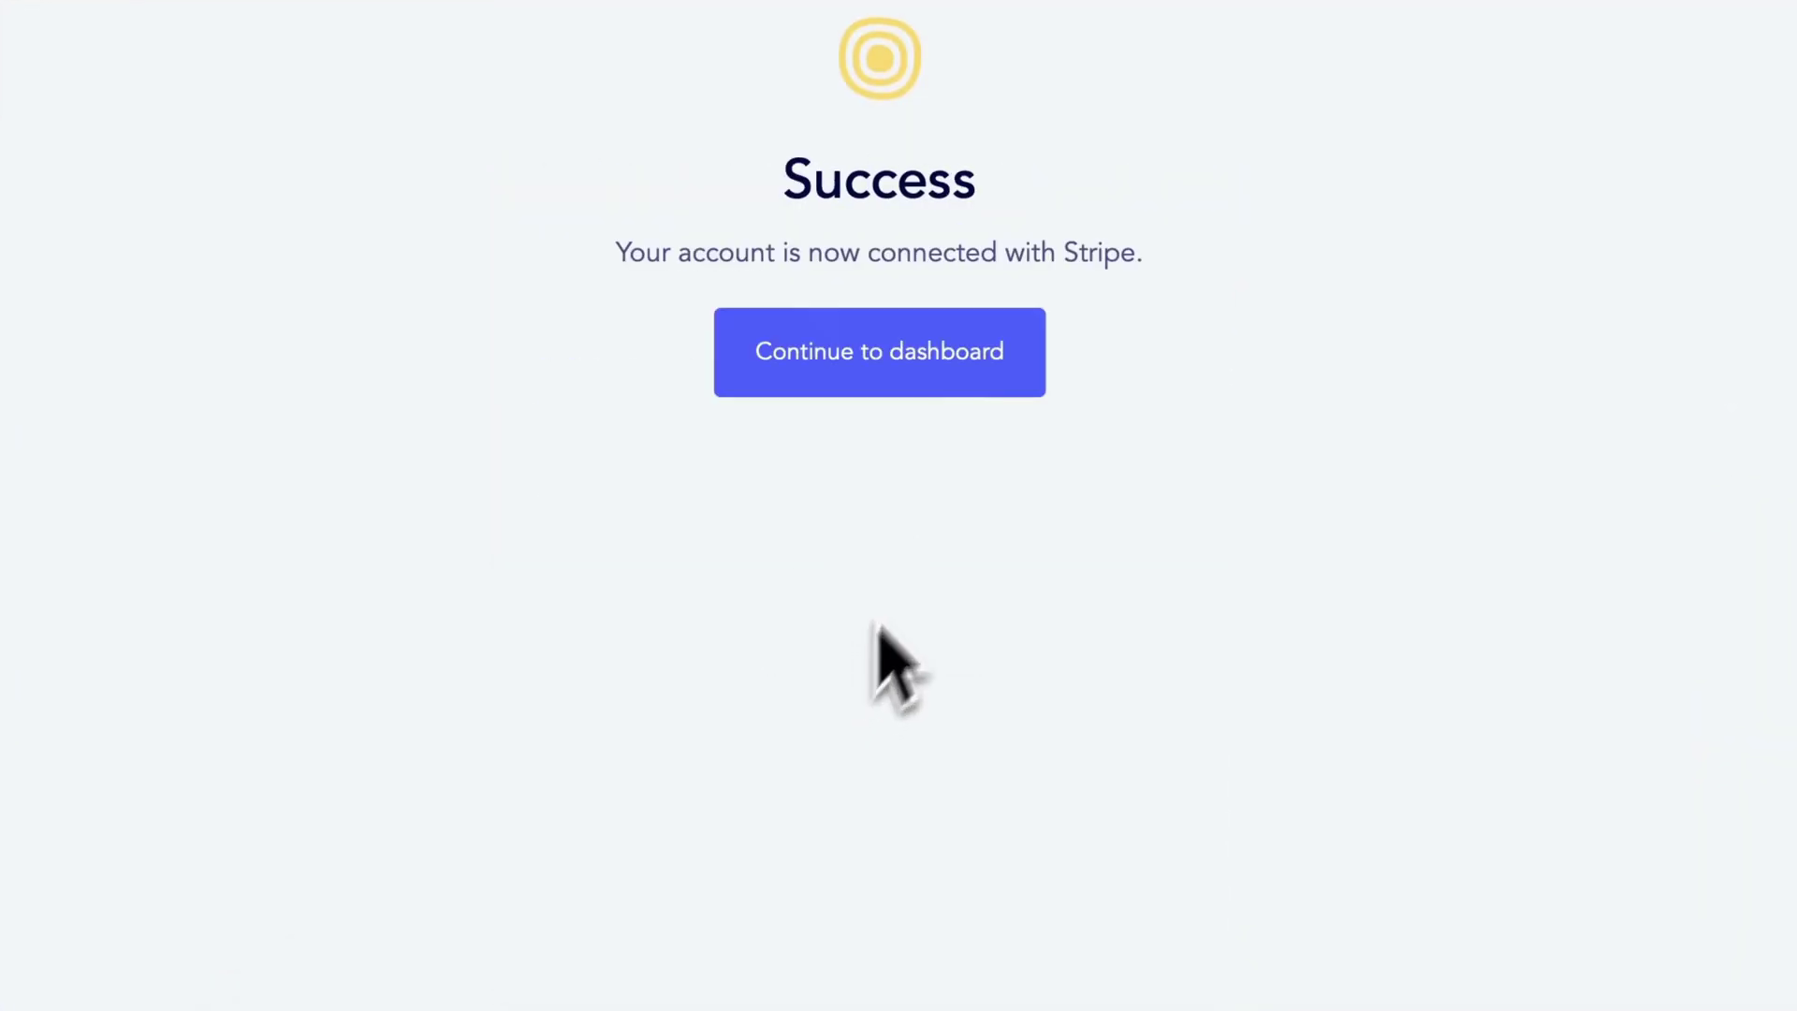
pyautogui.click(939, 371)
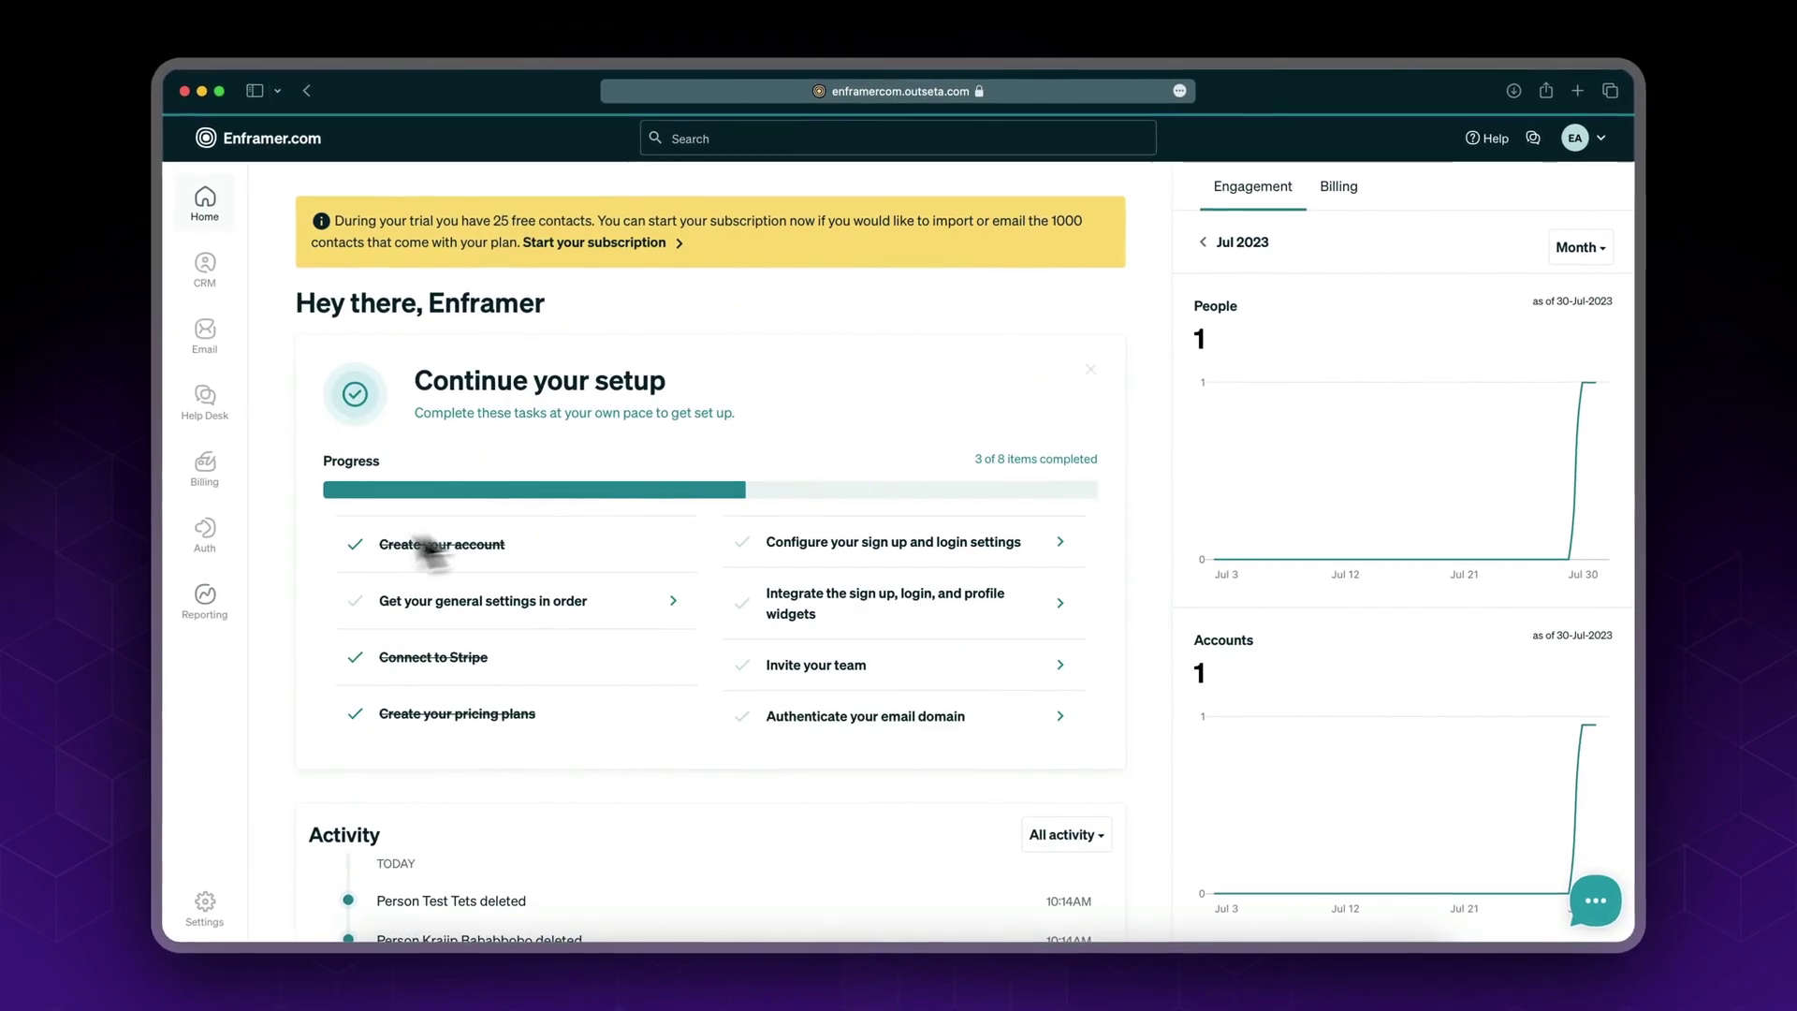
# Open the Billing settings page from the sidebar
pyautogui.moveTo(221, 469)
pyautogui.click(307, 647)
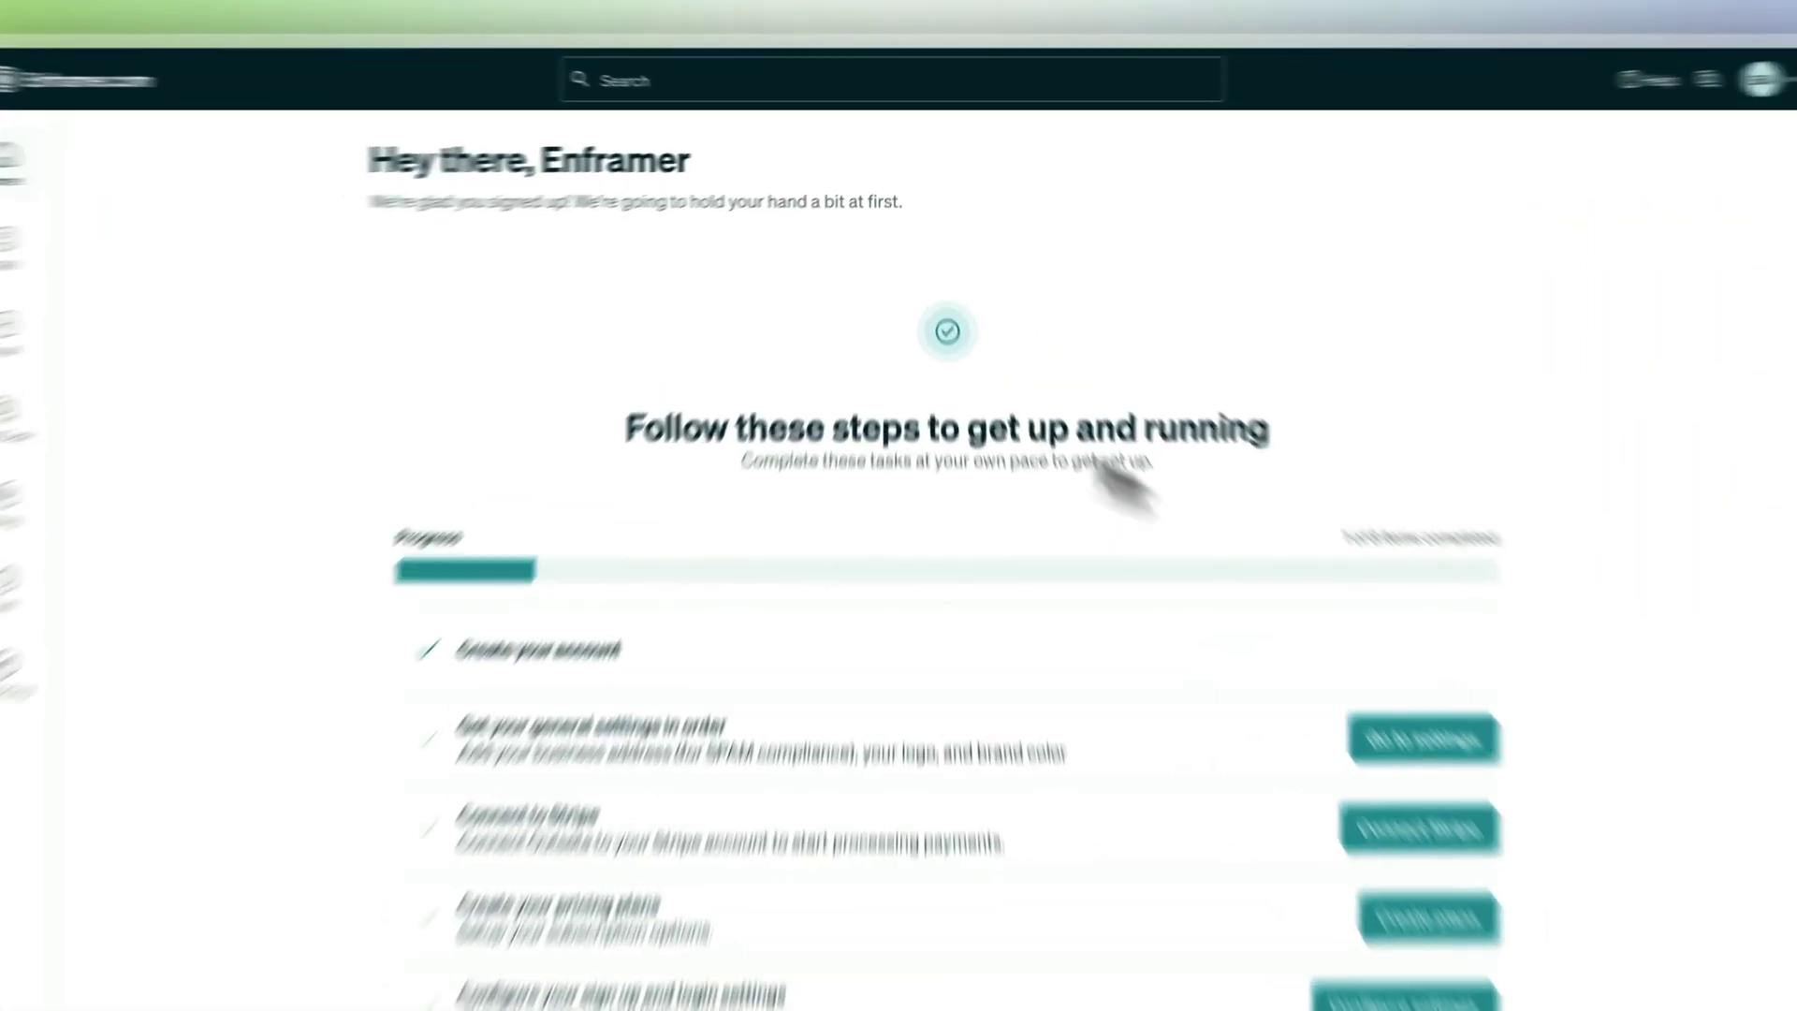
pyautogui.moveTo(0, 687)
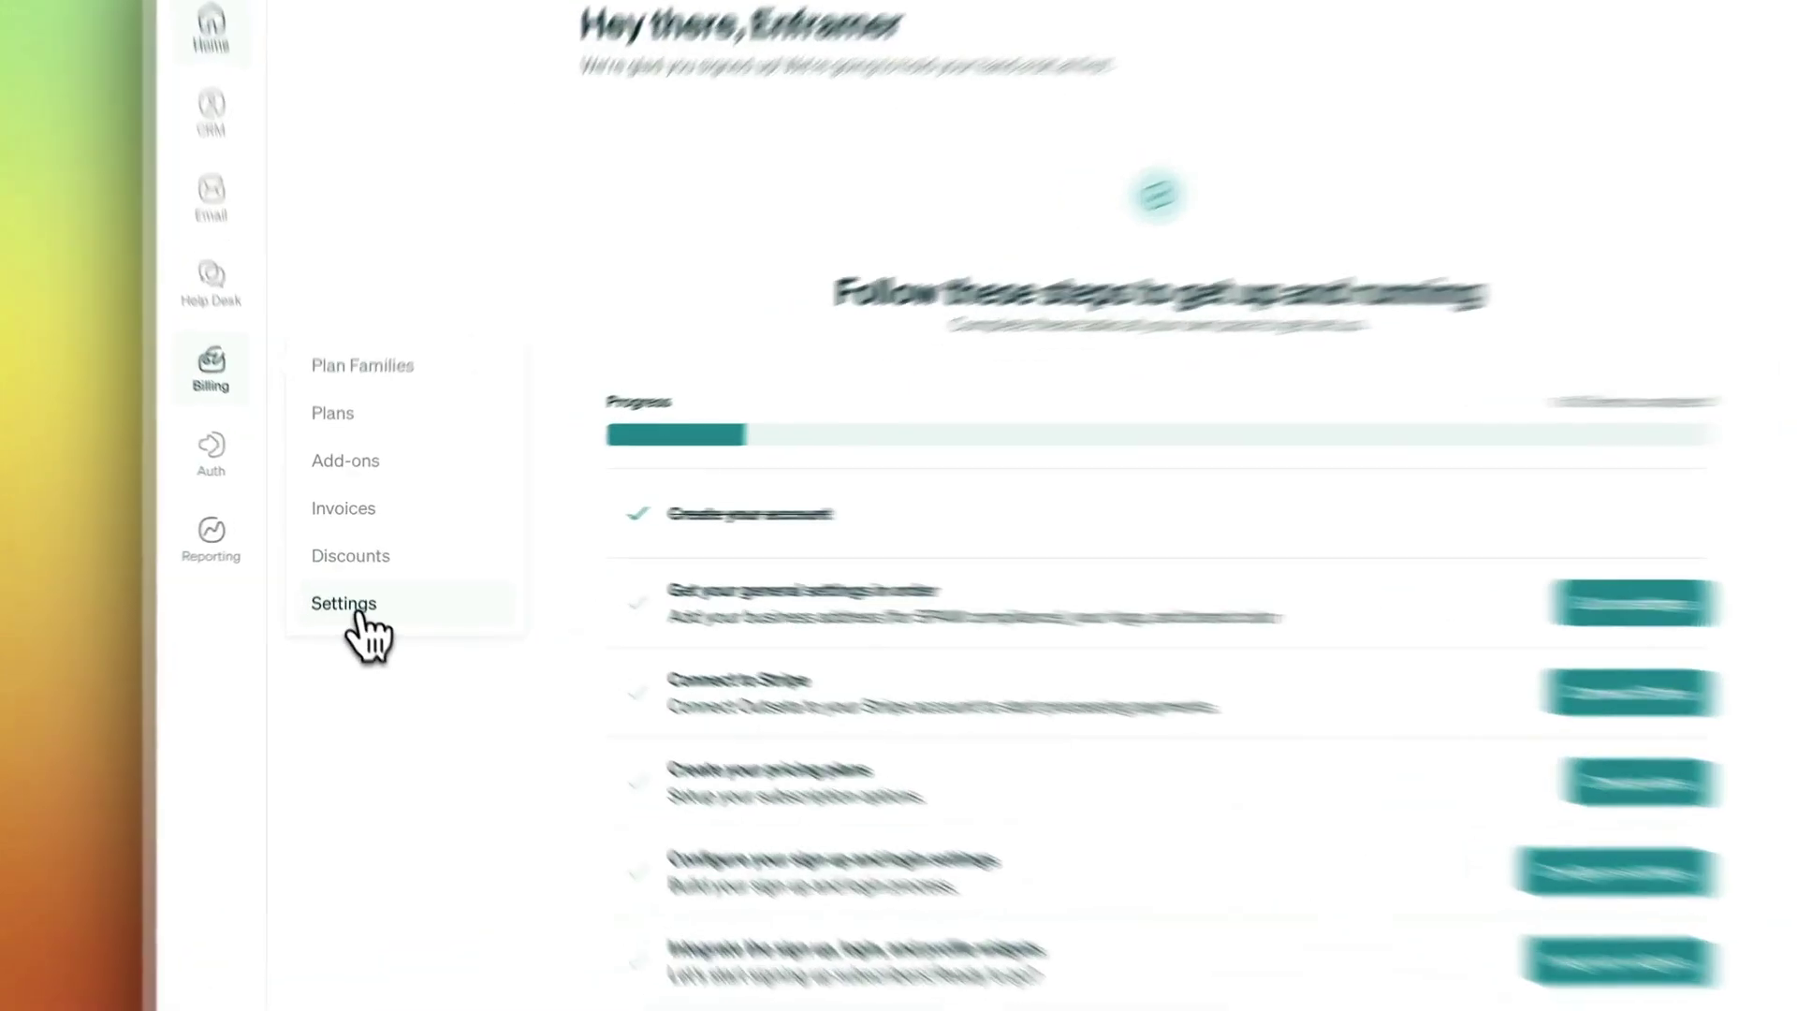
pyautogui.click(359, 613)
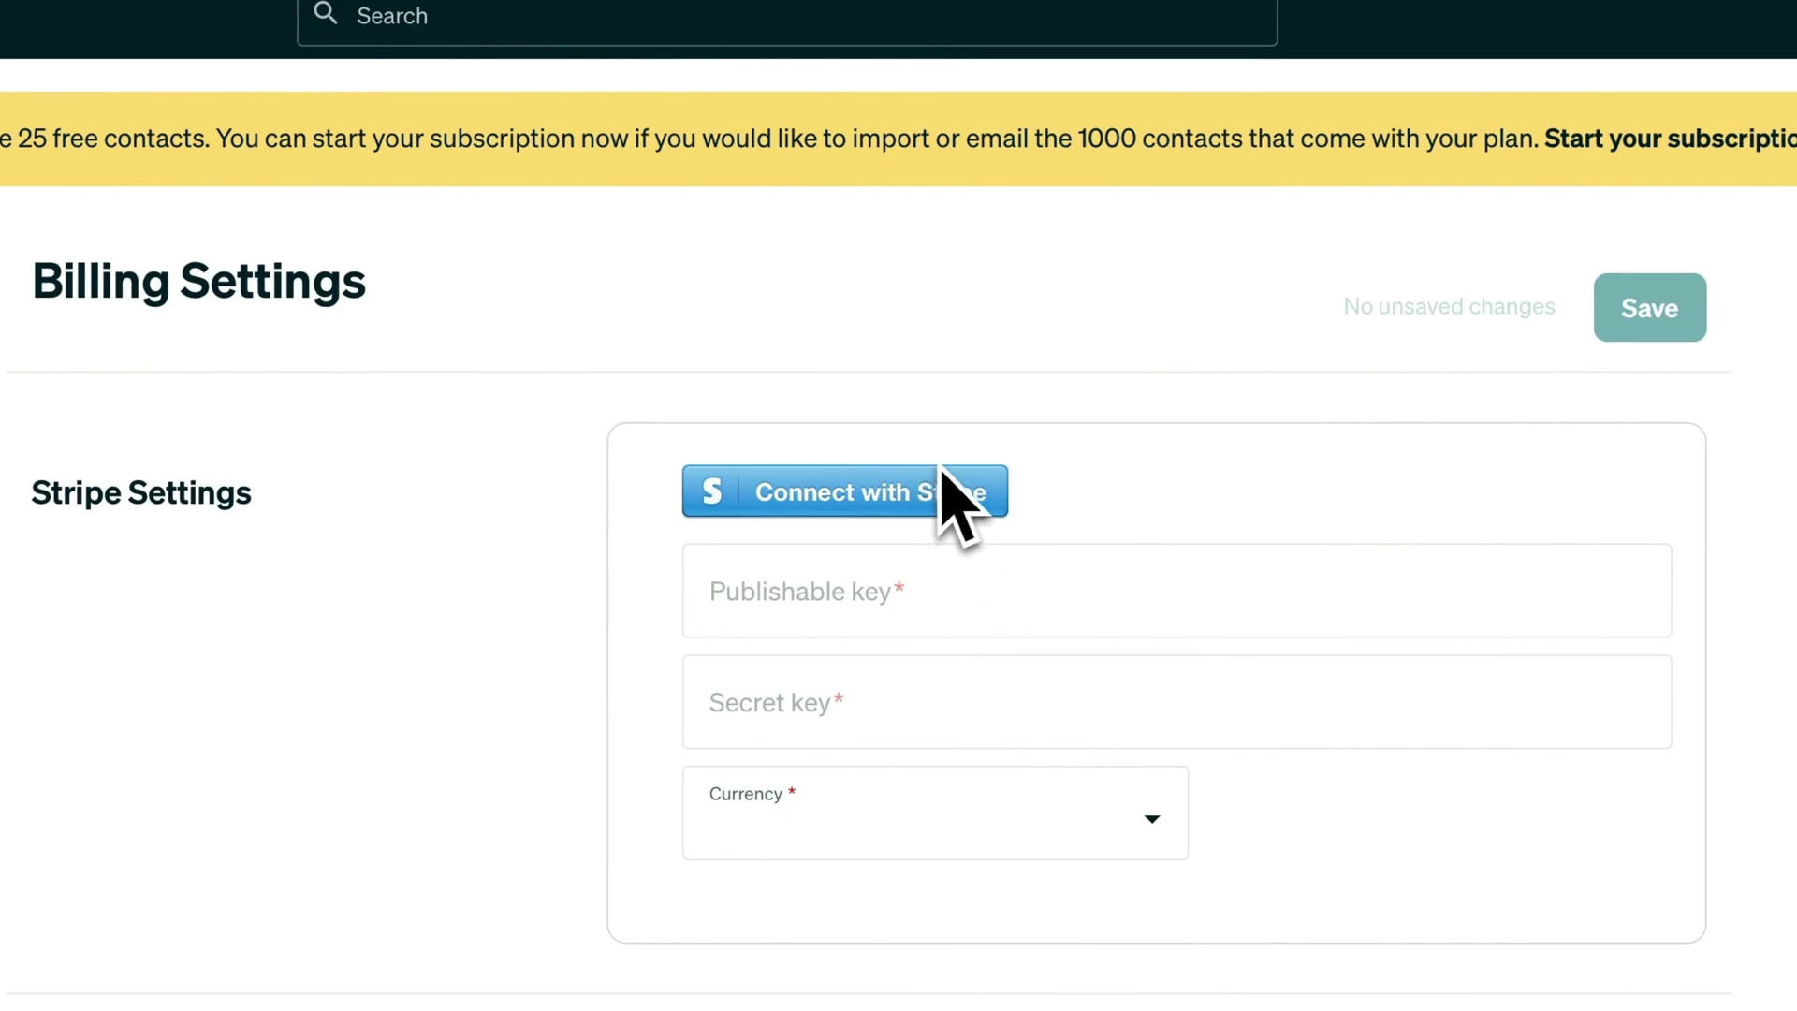
pyautogui.click(926, 602)
pyautogui.click(902, 726)
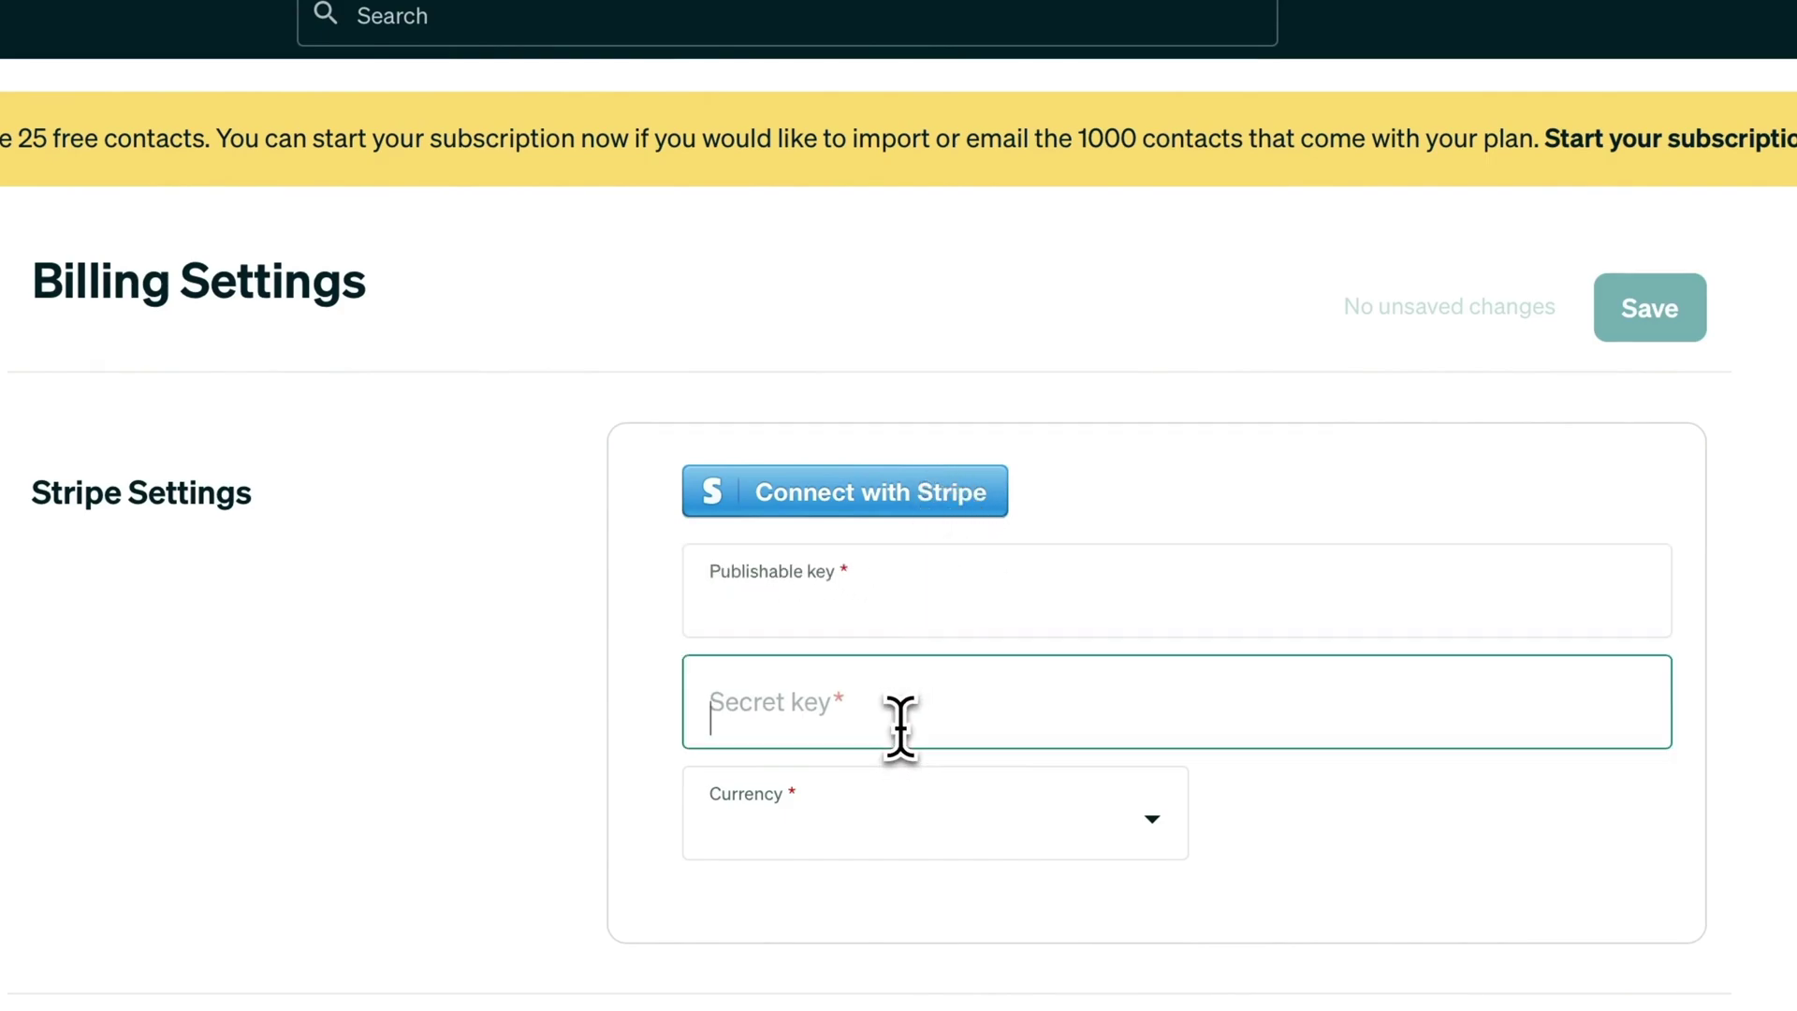
pyautogui.click(1001, 773)
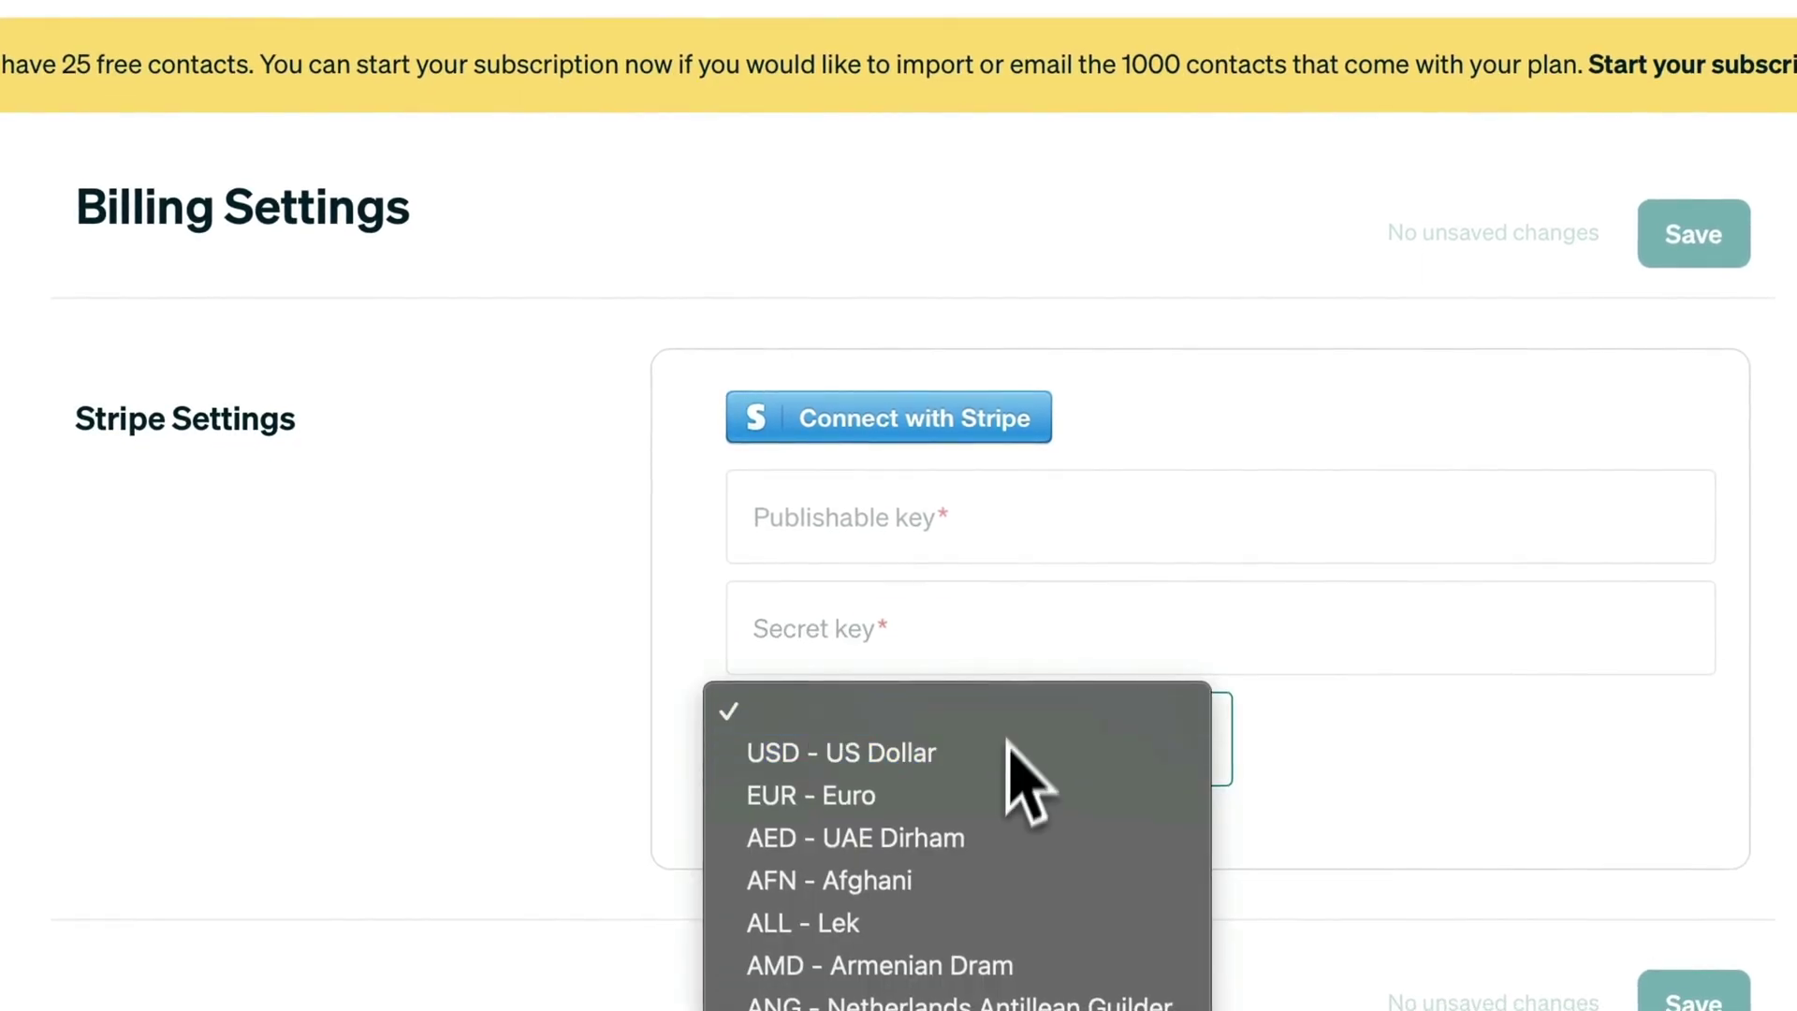
pyautogui.click(917, 414)
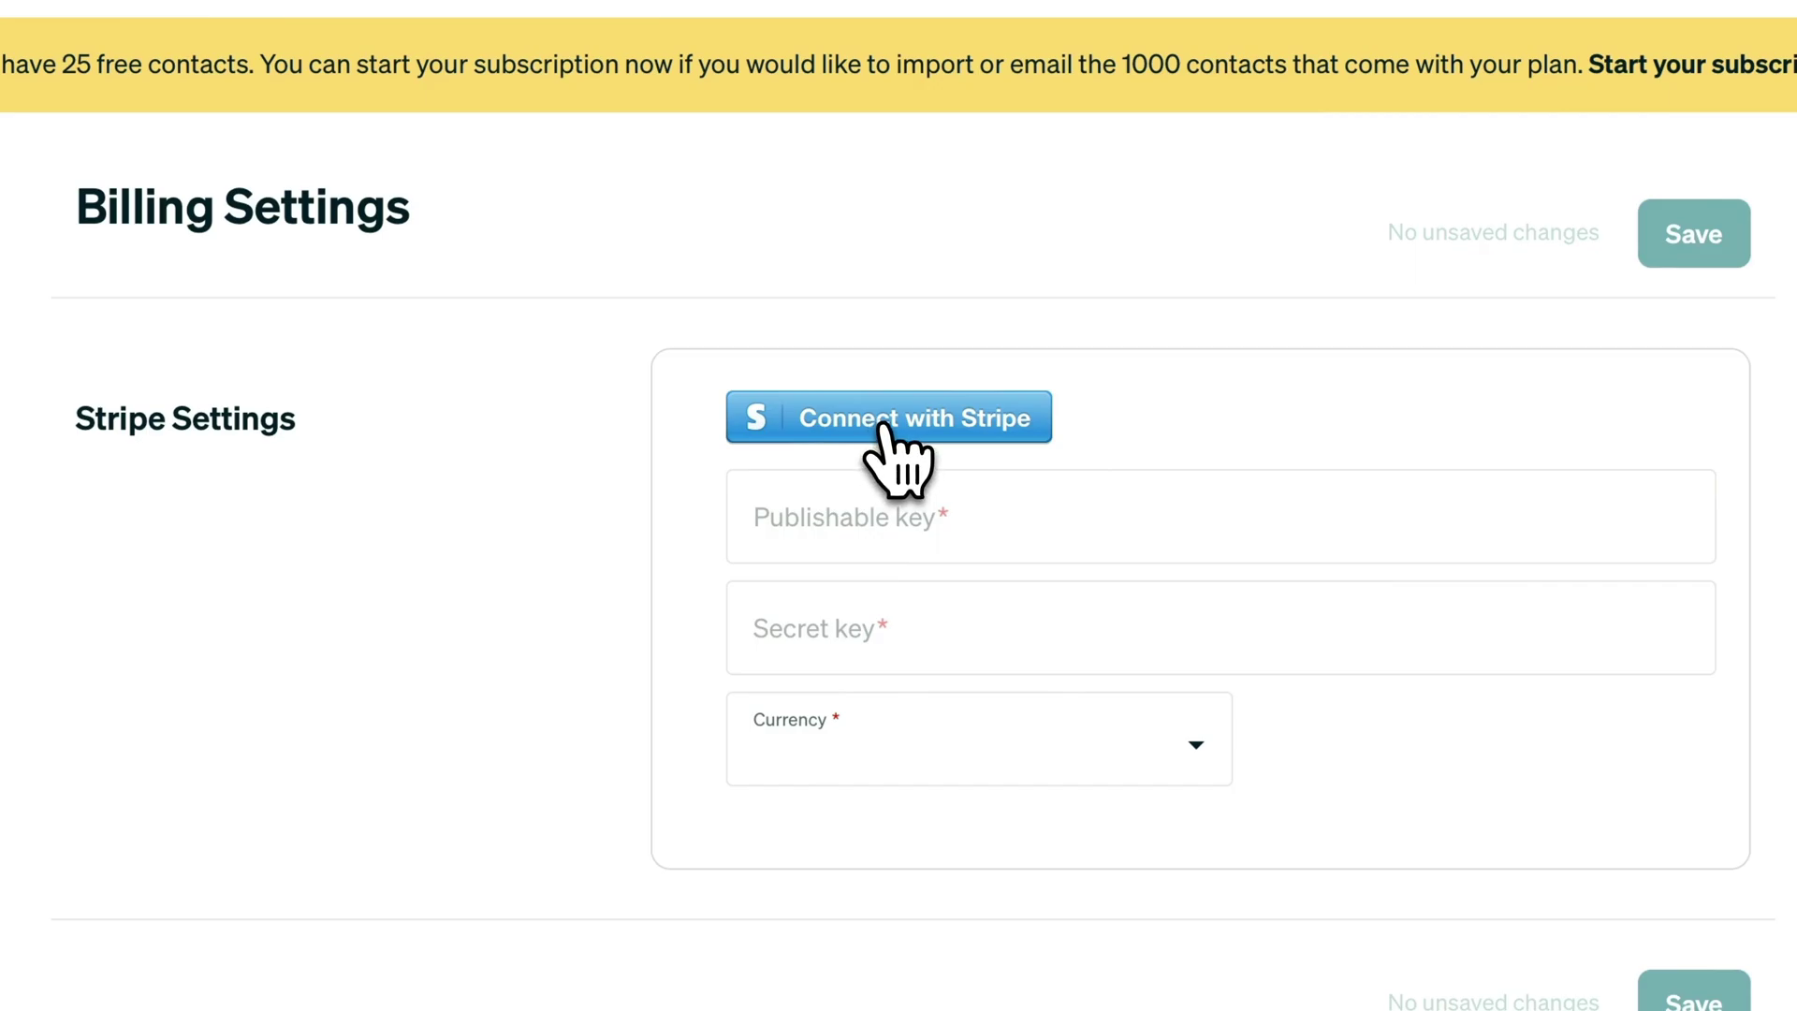
pyautogui.click(887, 423)
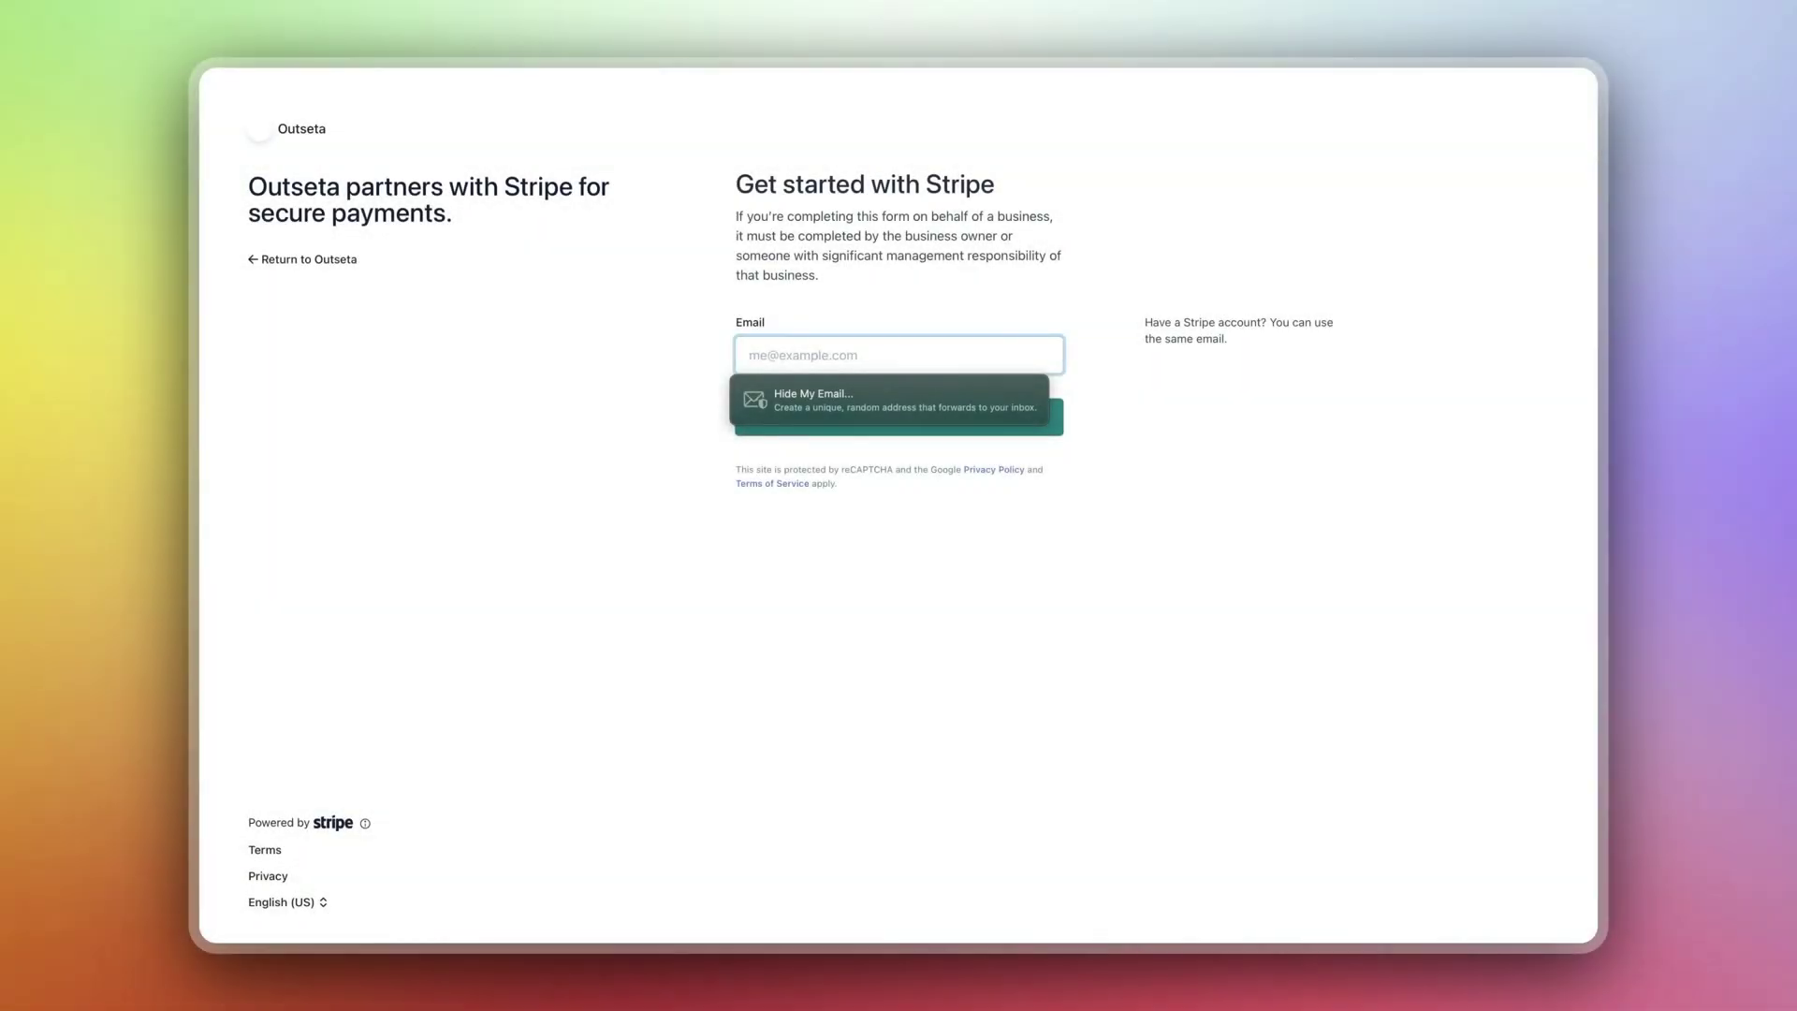
# Enter the account's e-mail address, correcting a typo, and continue
pyautogui.click(550, 395)
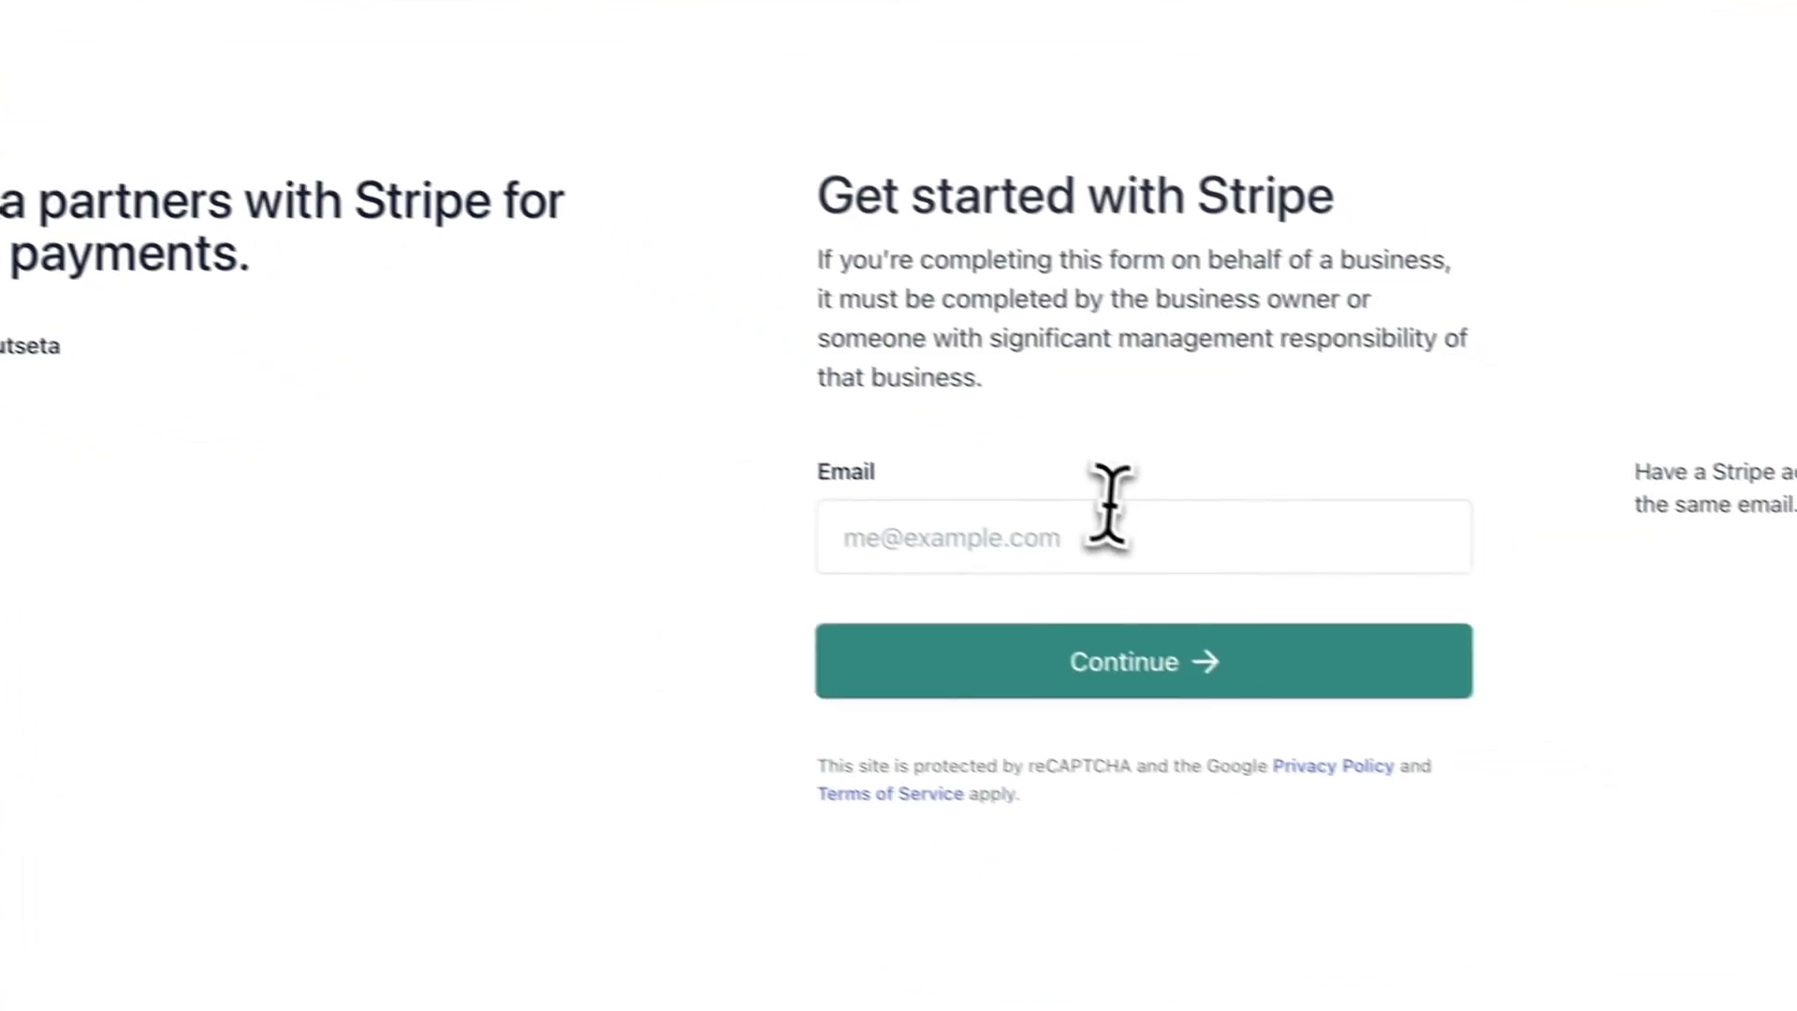
pyautogui.click(1333, 643)
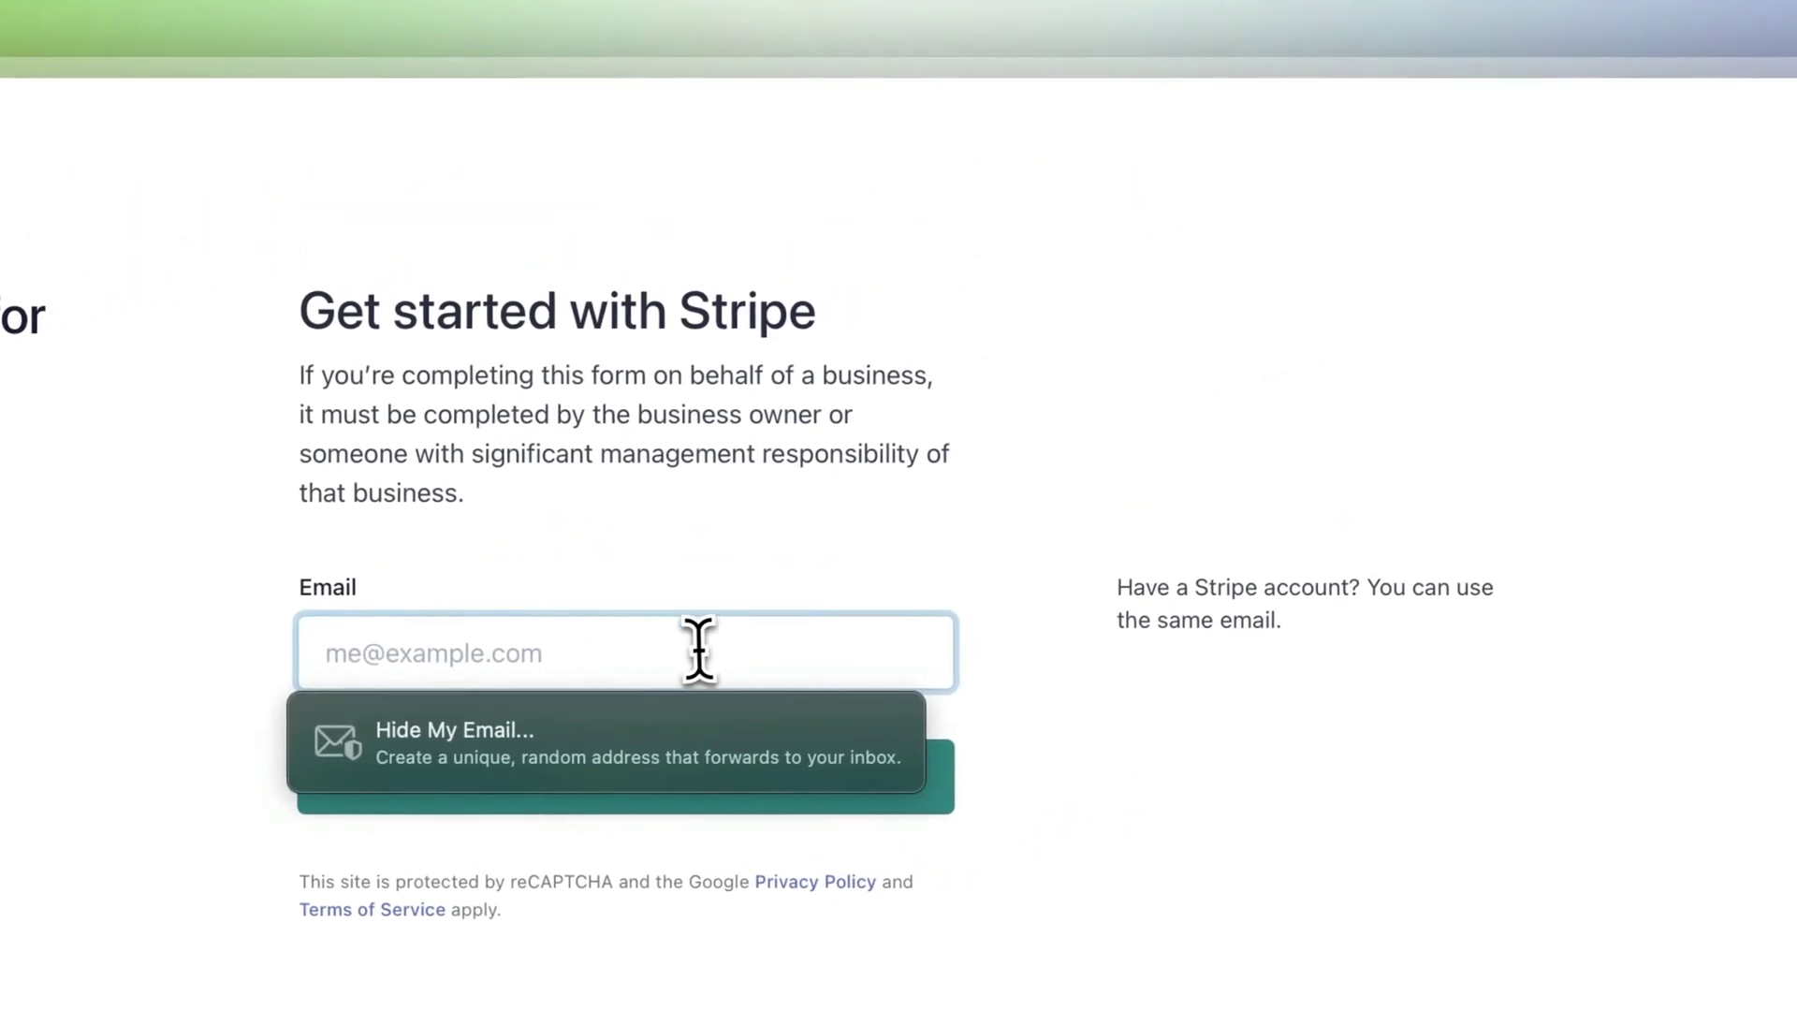
pyautogui.write('A')
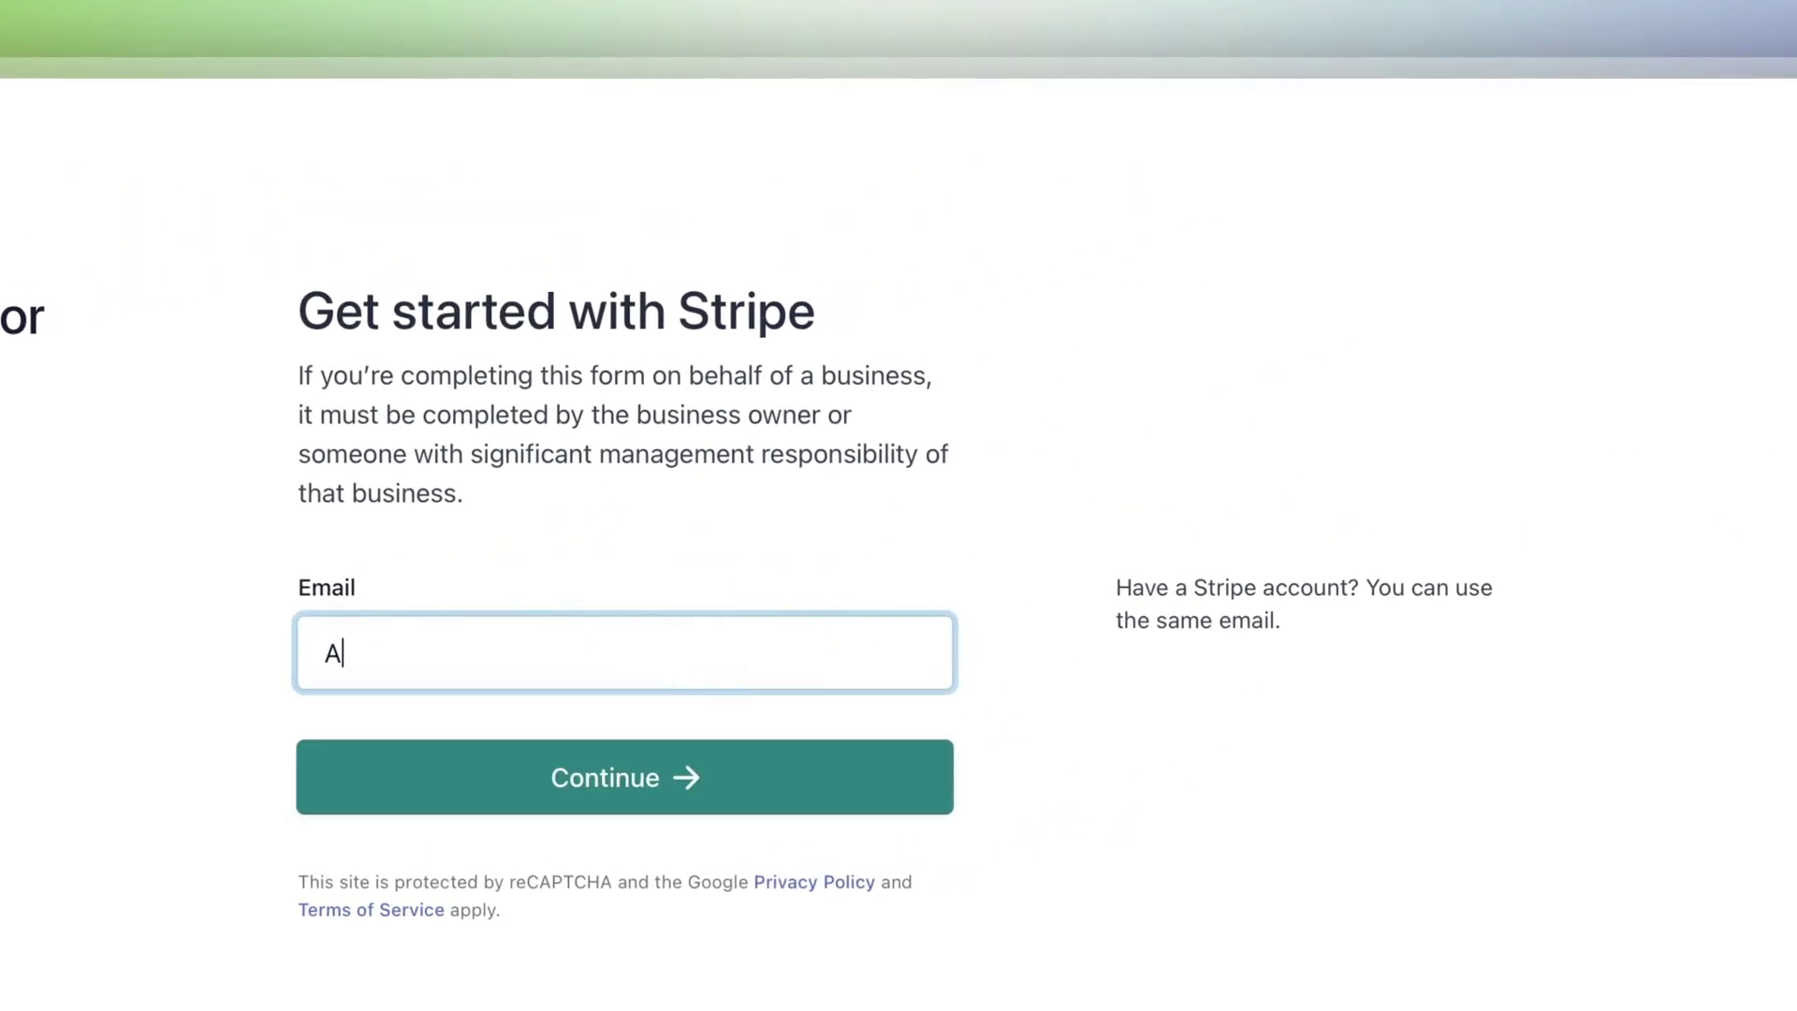
pyautogui.write('DM')
pyautogui.press('BackSpace')
pyautogui.press('super+shift+a')
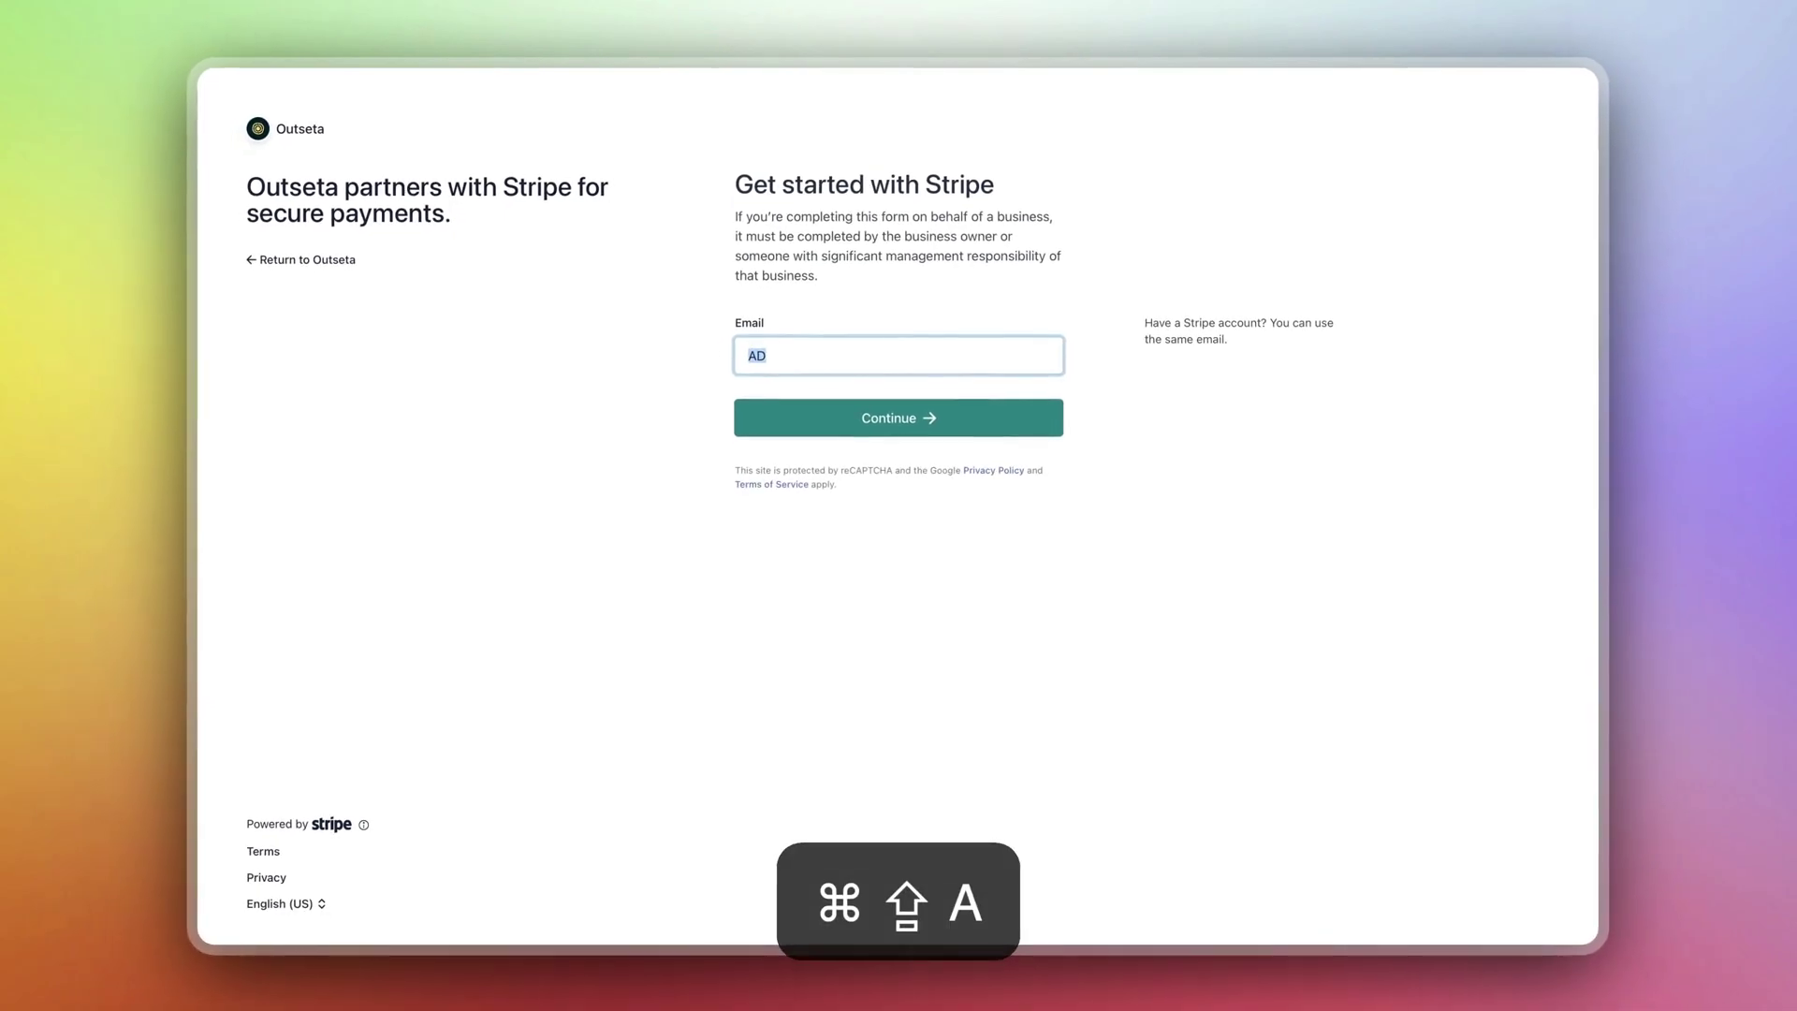
pyautogui.press('BackSpace')
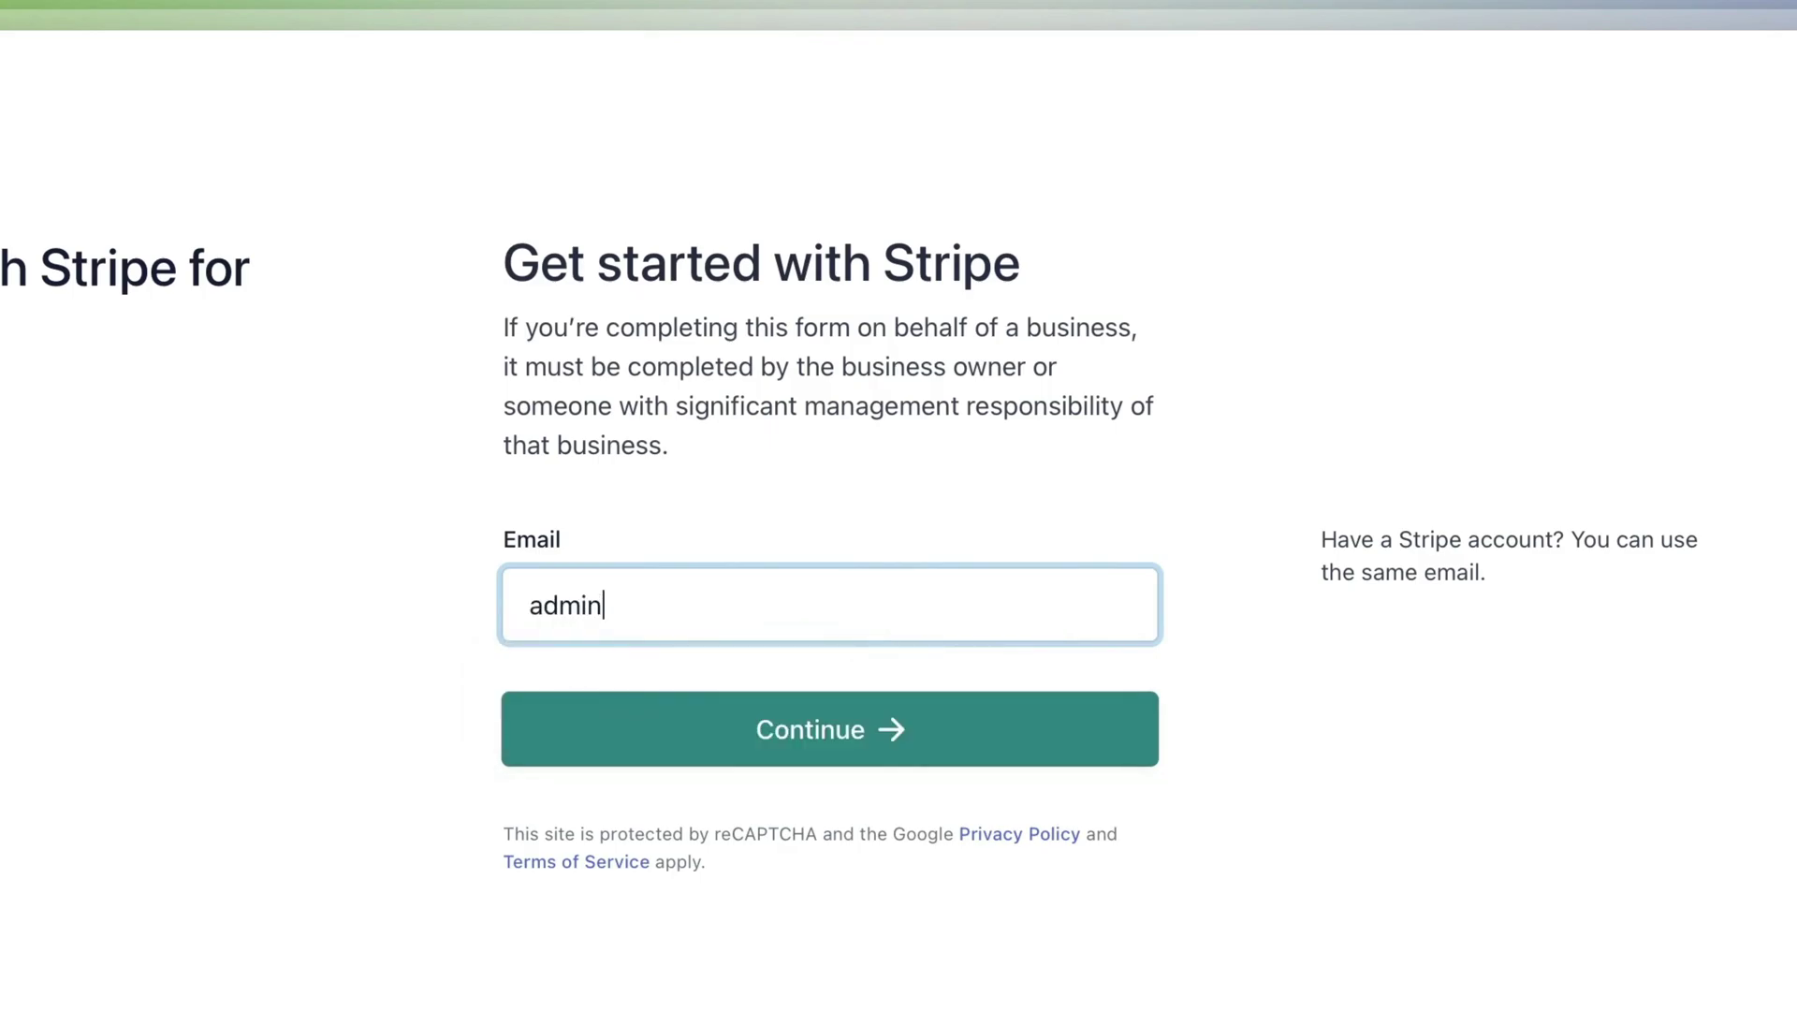
pyautogui.write('enframer.com')
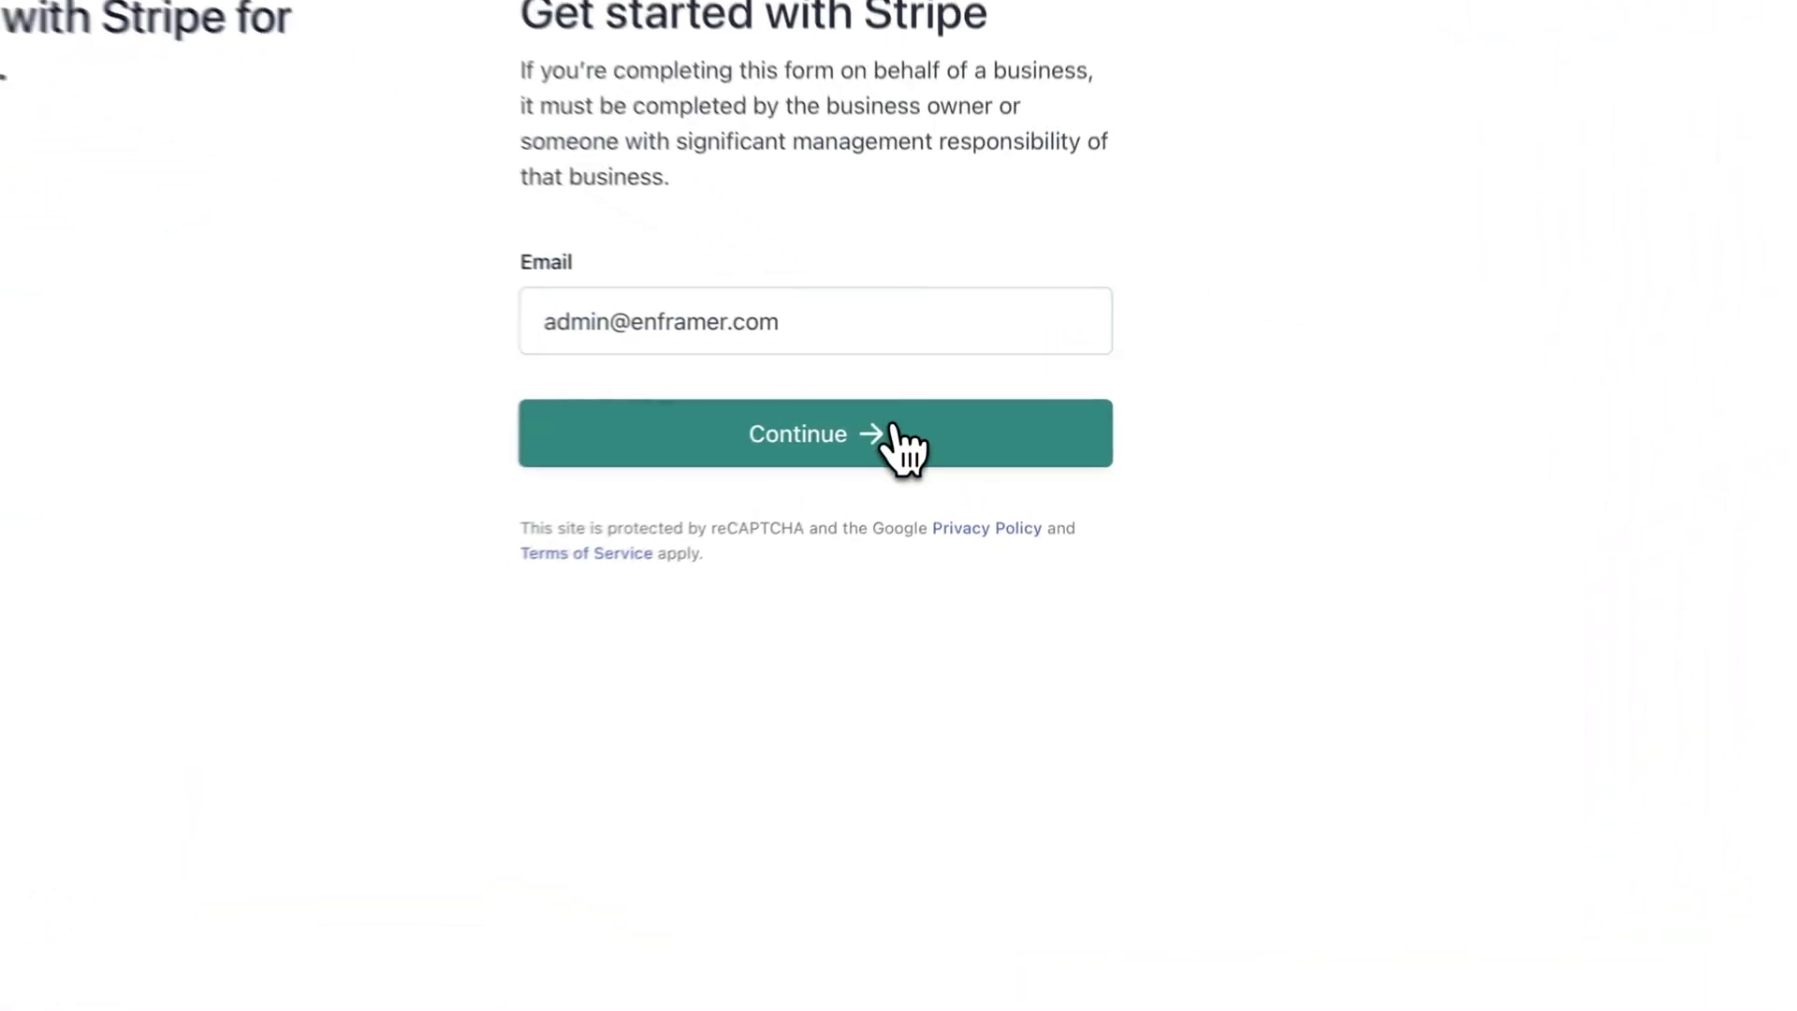
pyautogui.click(943, 417)
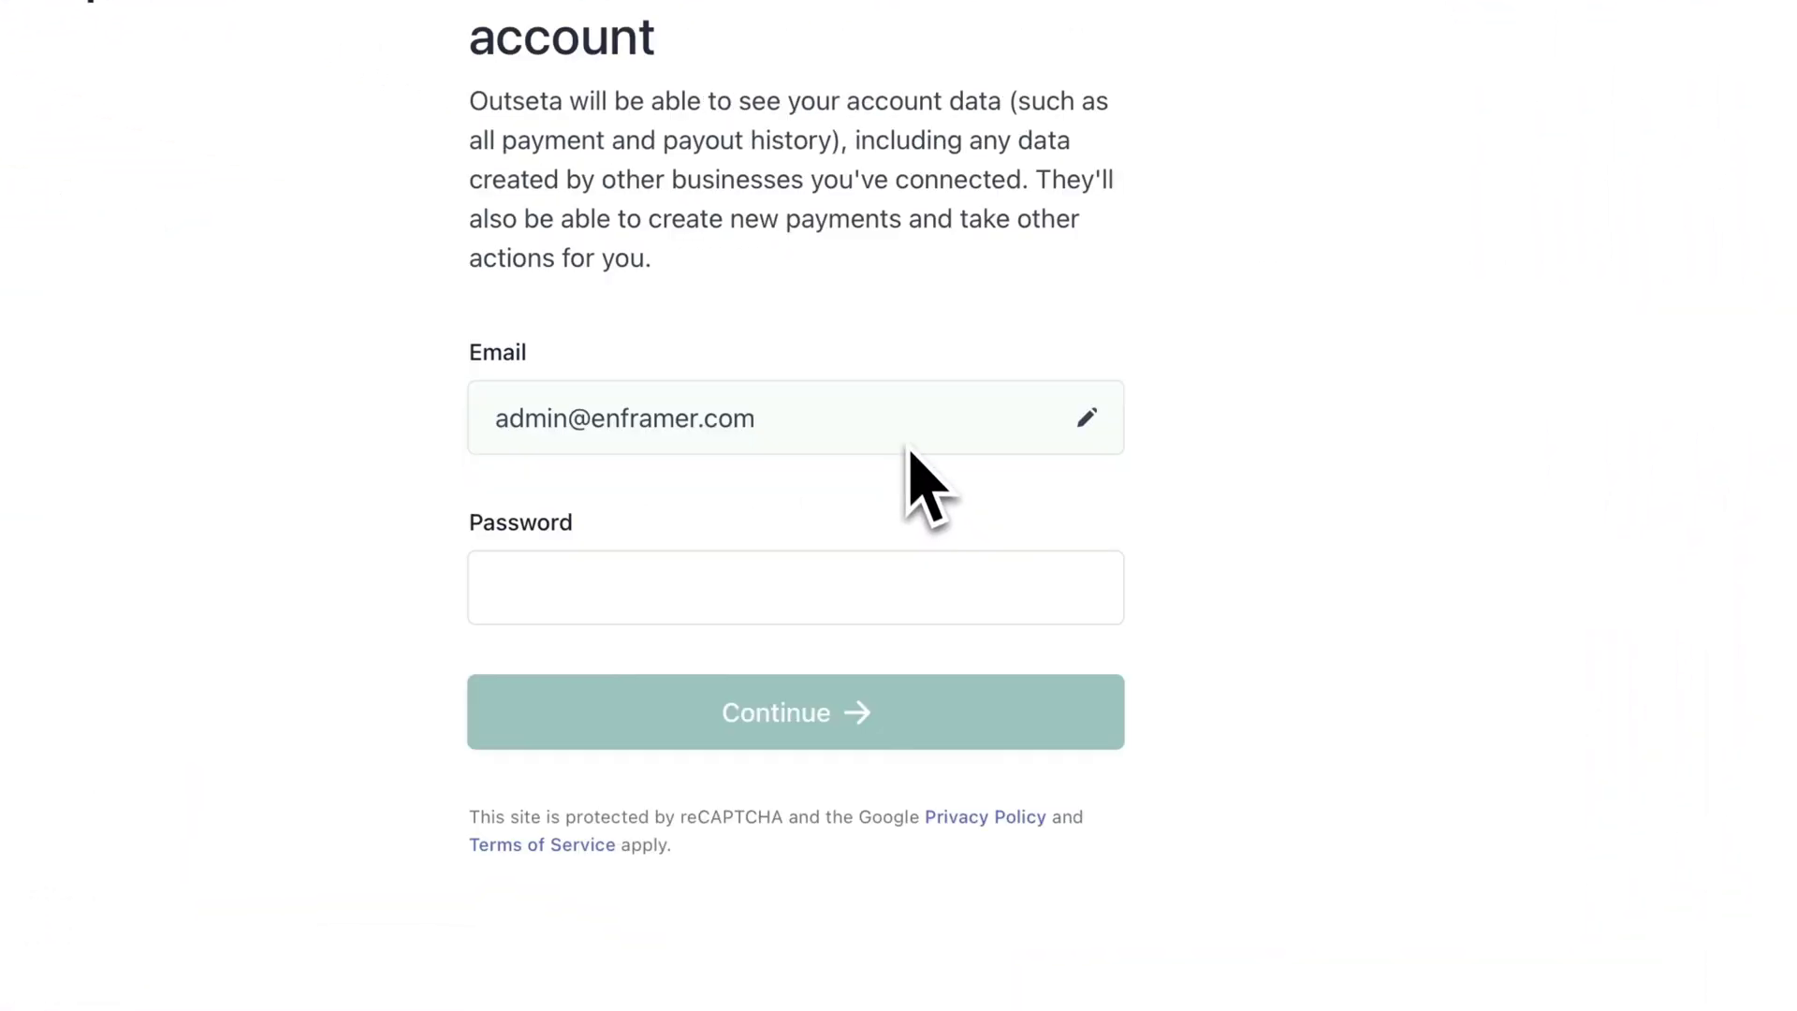
# Enter the account password and submit it
pyautogui.click(851, 590)
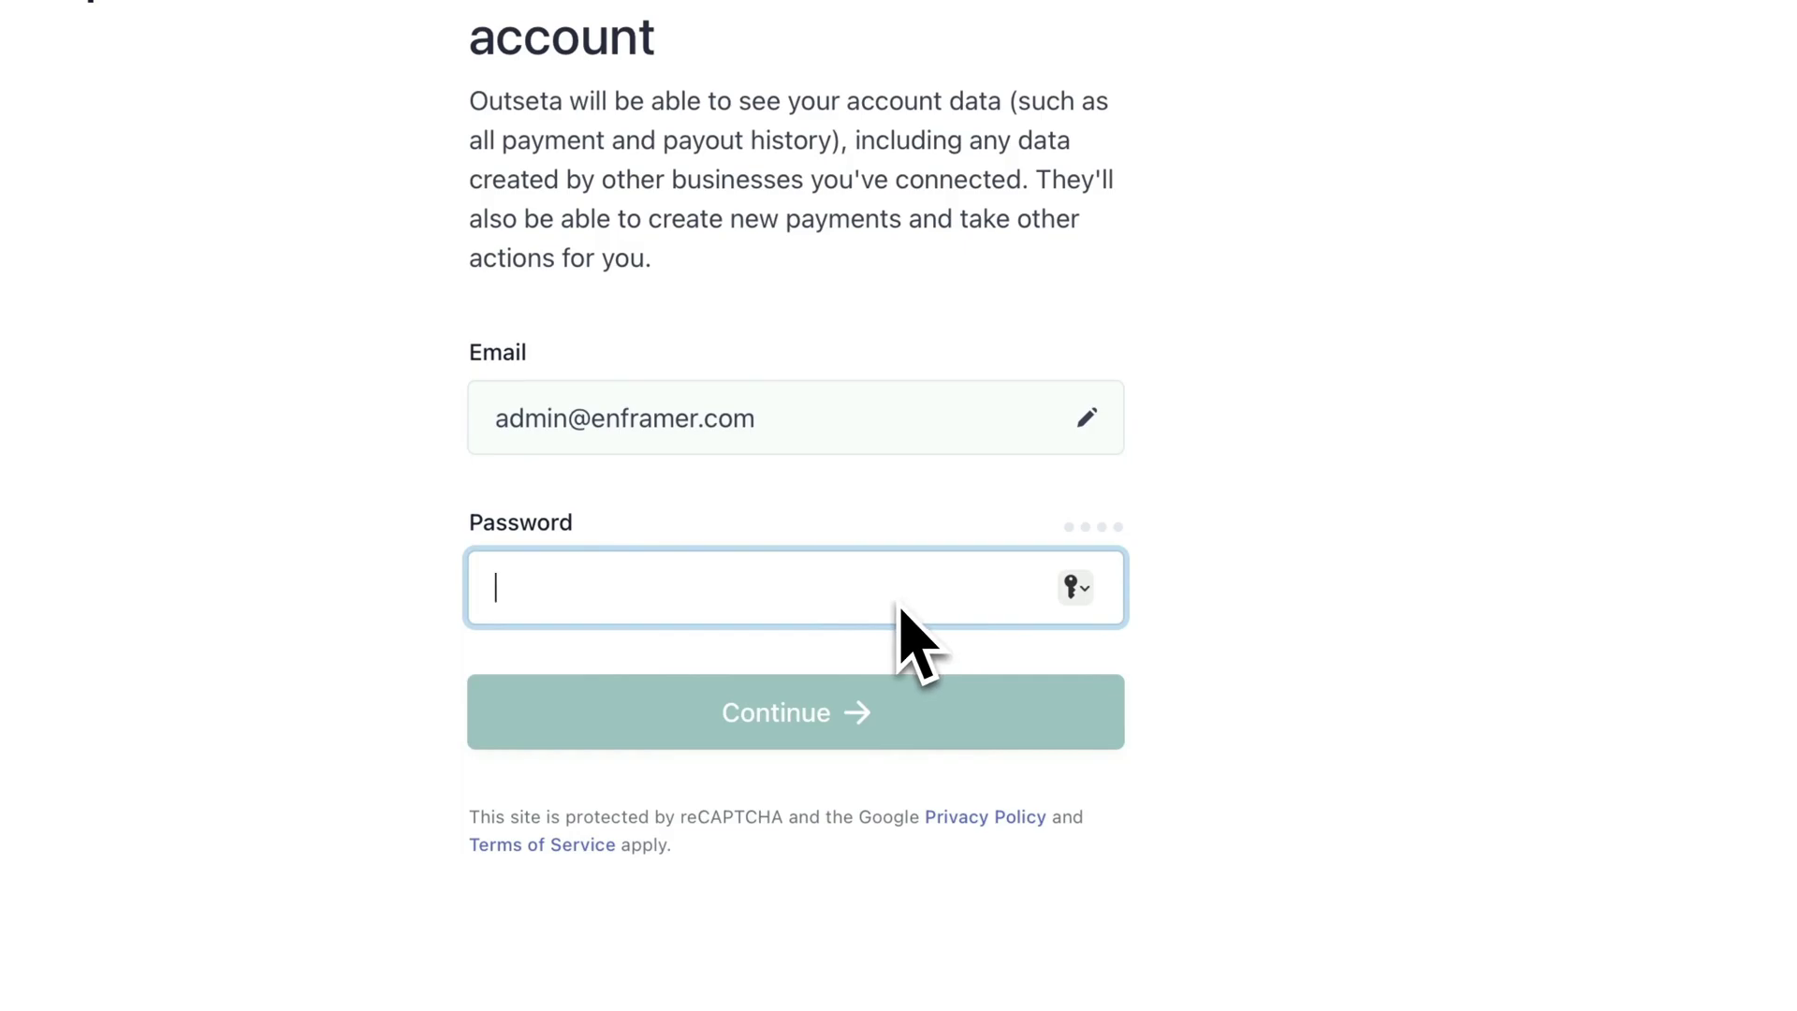
pyautogui.write('•')
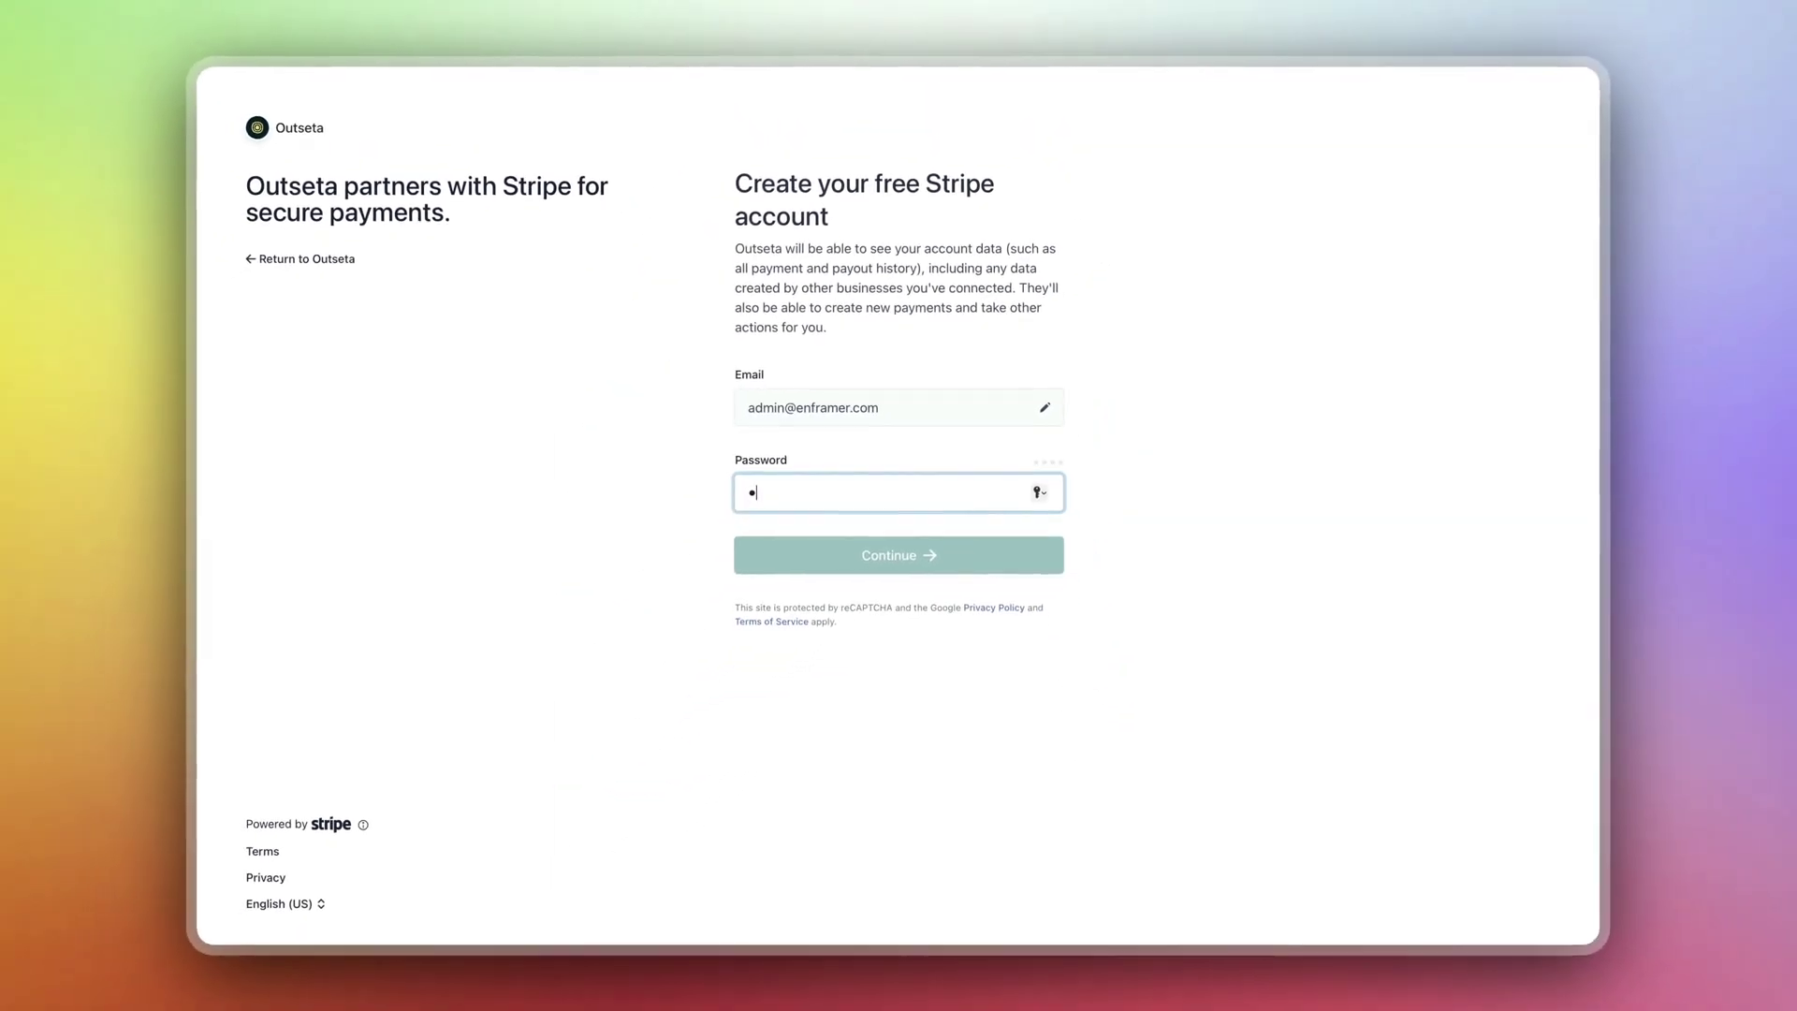
pyautogui.write('••')
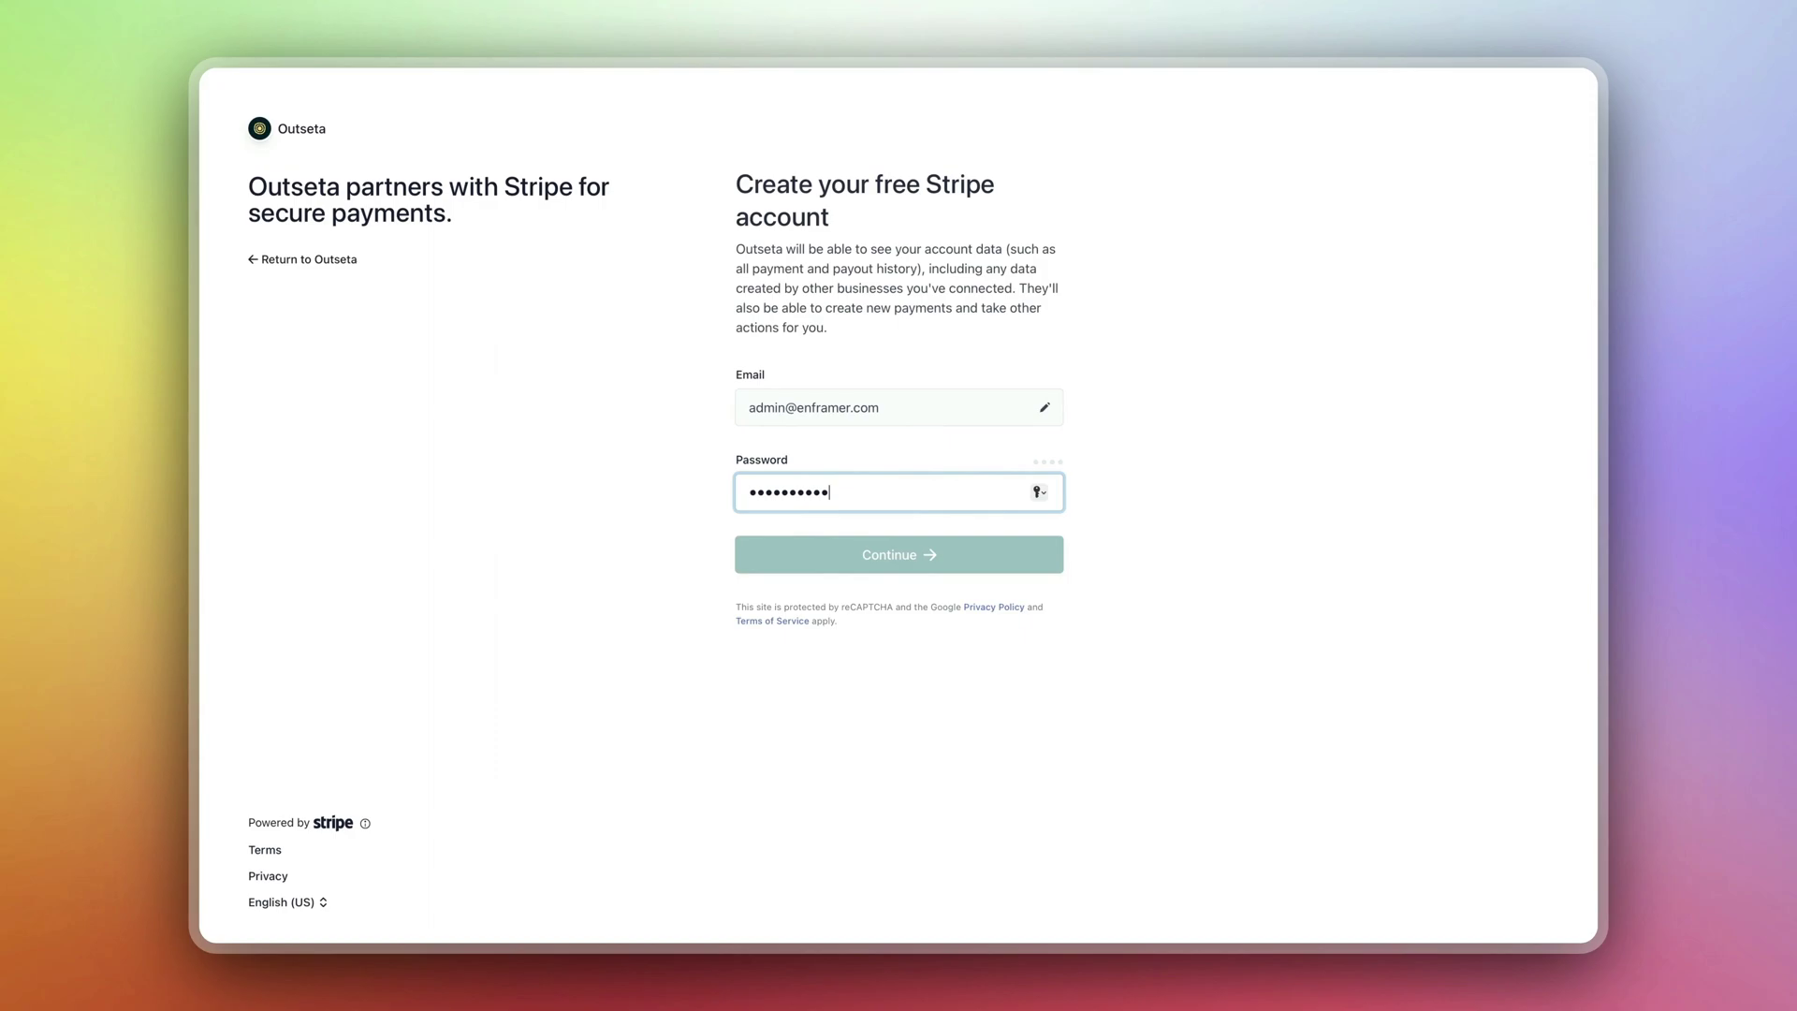
pyautogui.press('Return')
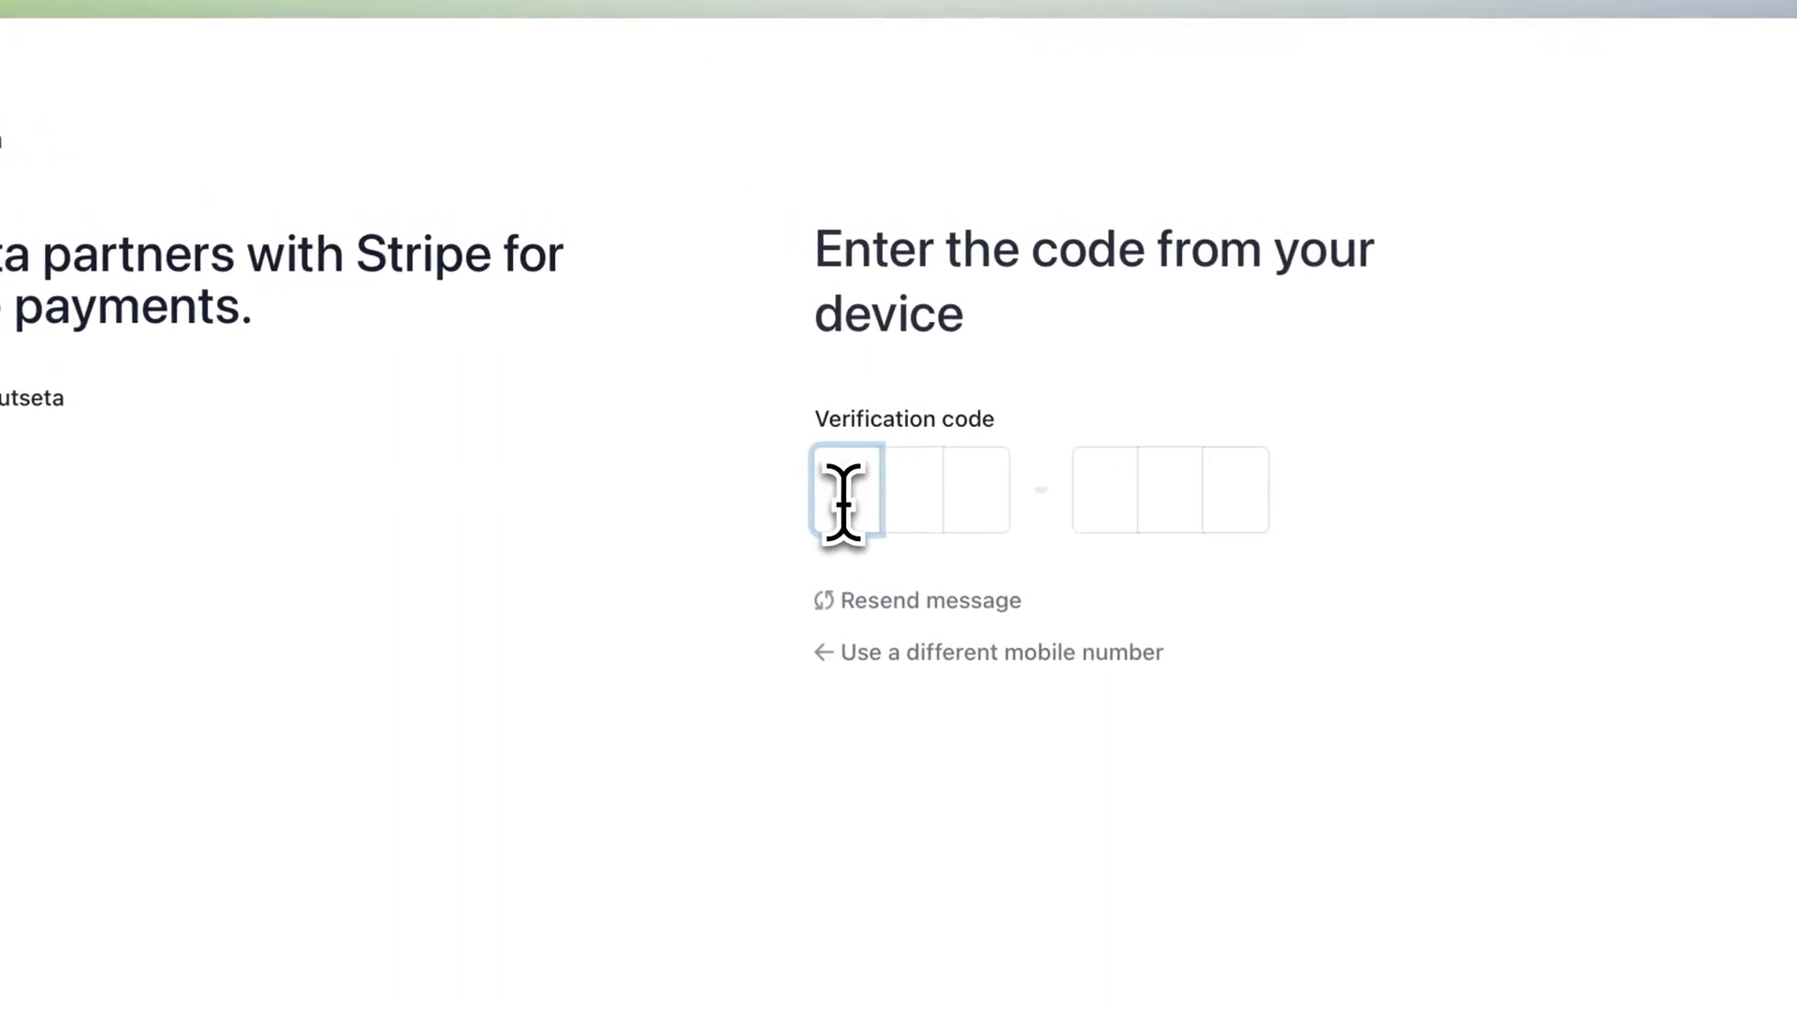
# Enter the device verification code, download the emergency backup code, and proceed
pyautogui.write('9')
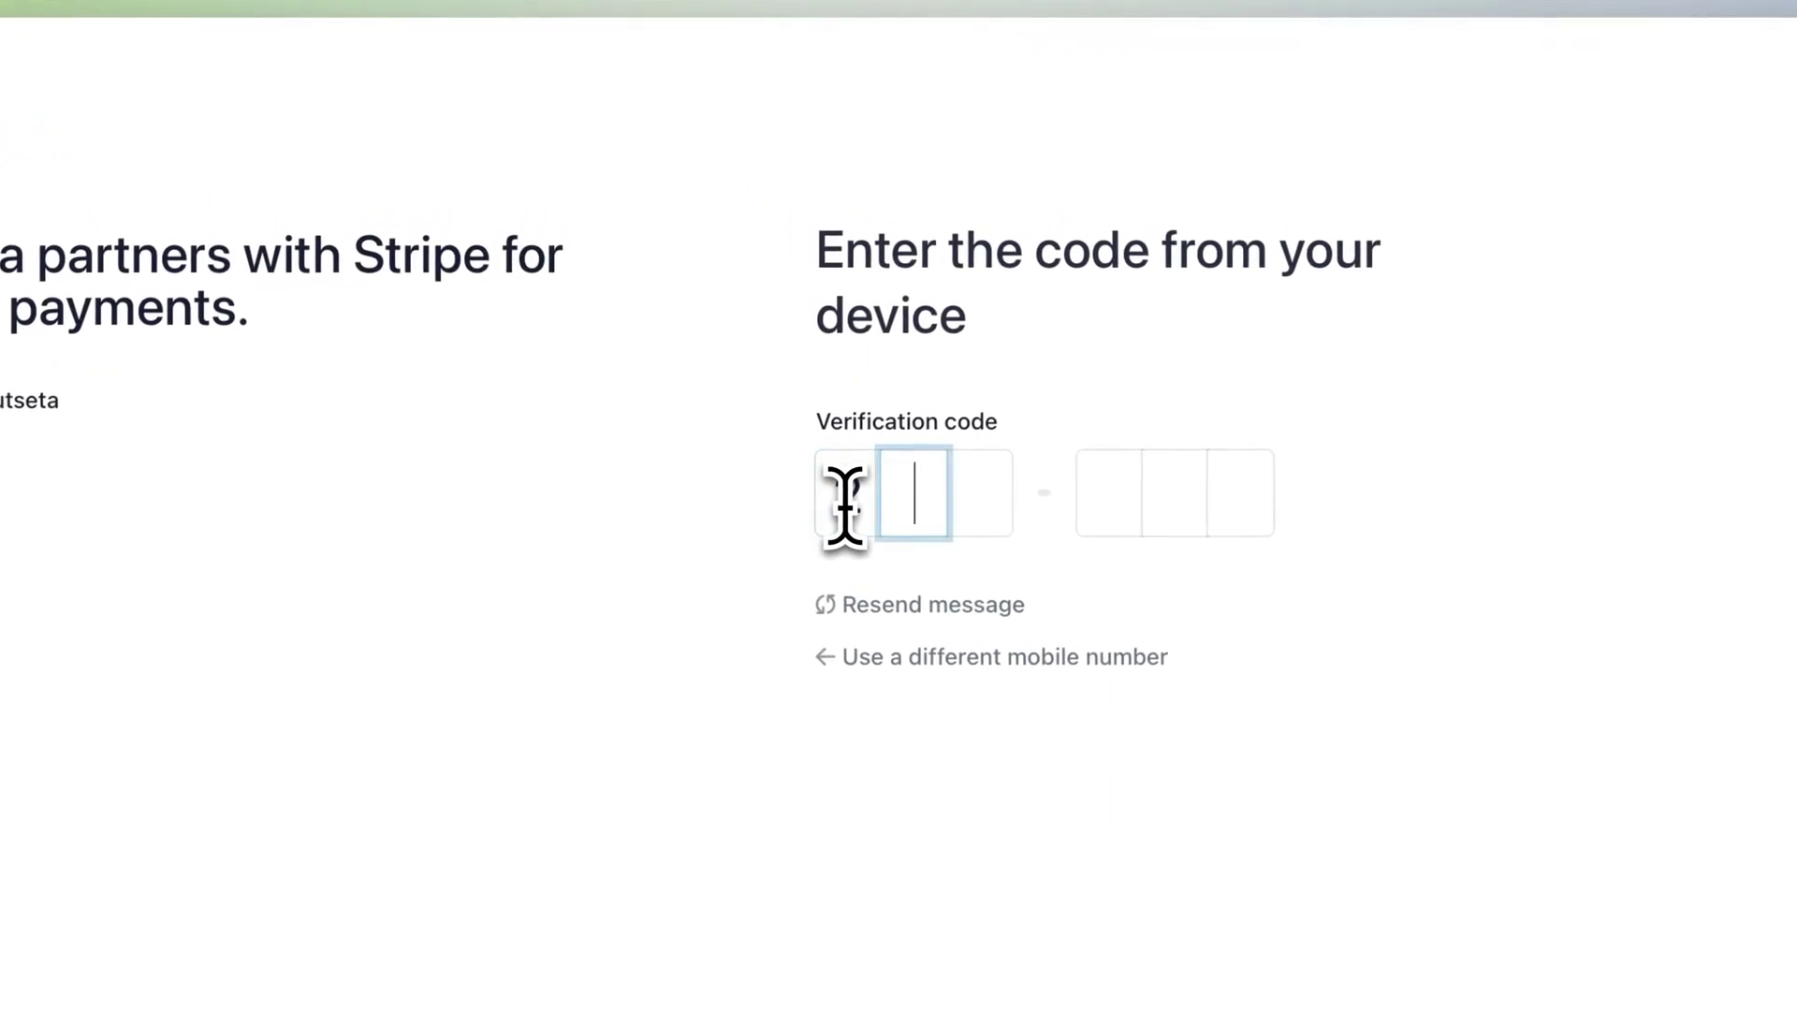
pyautogui.write('9')
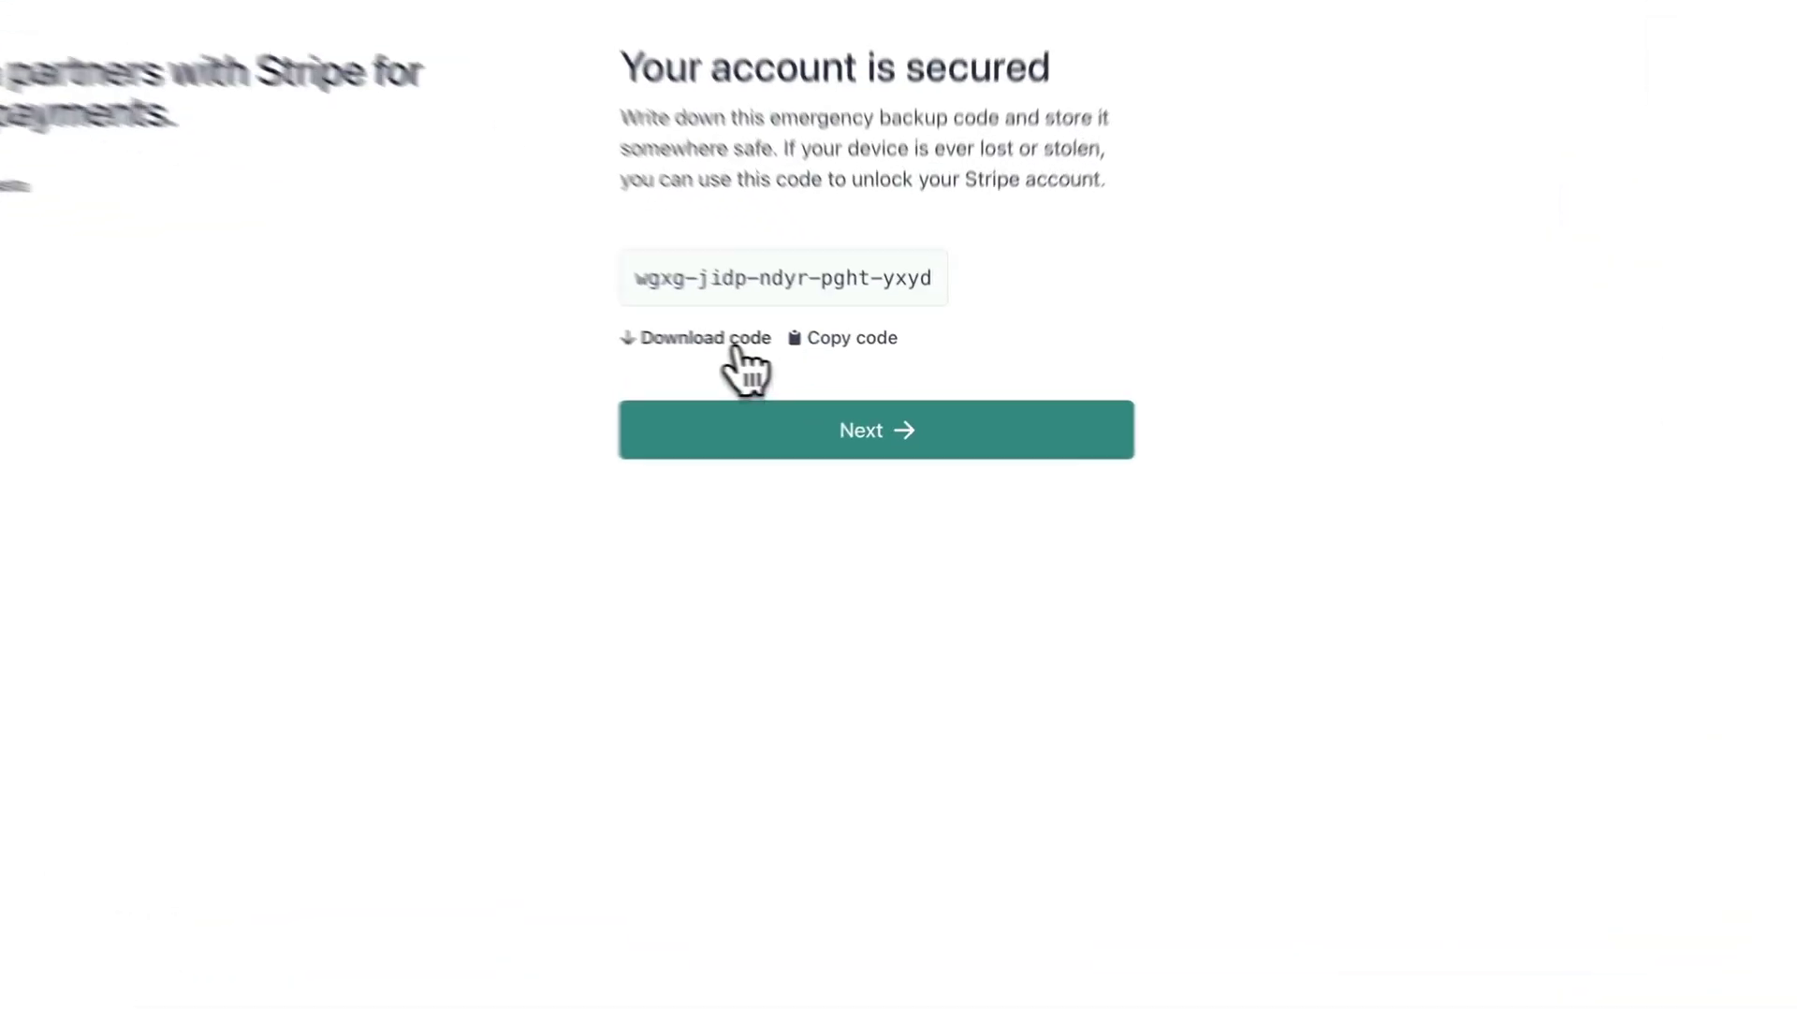
pyautogui.click(806, 358)
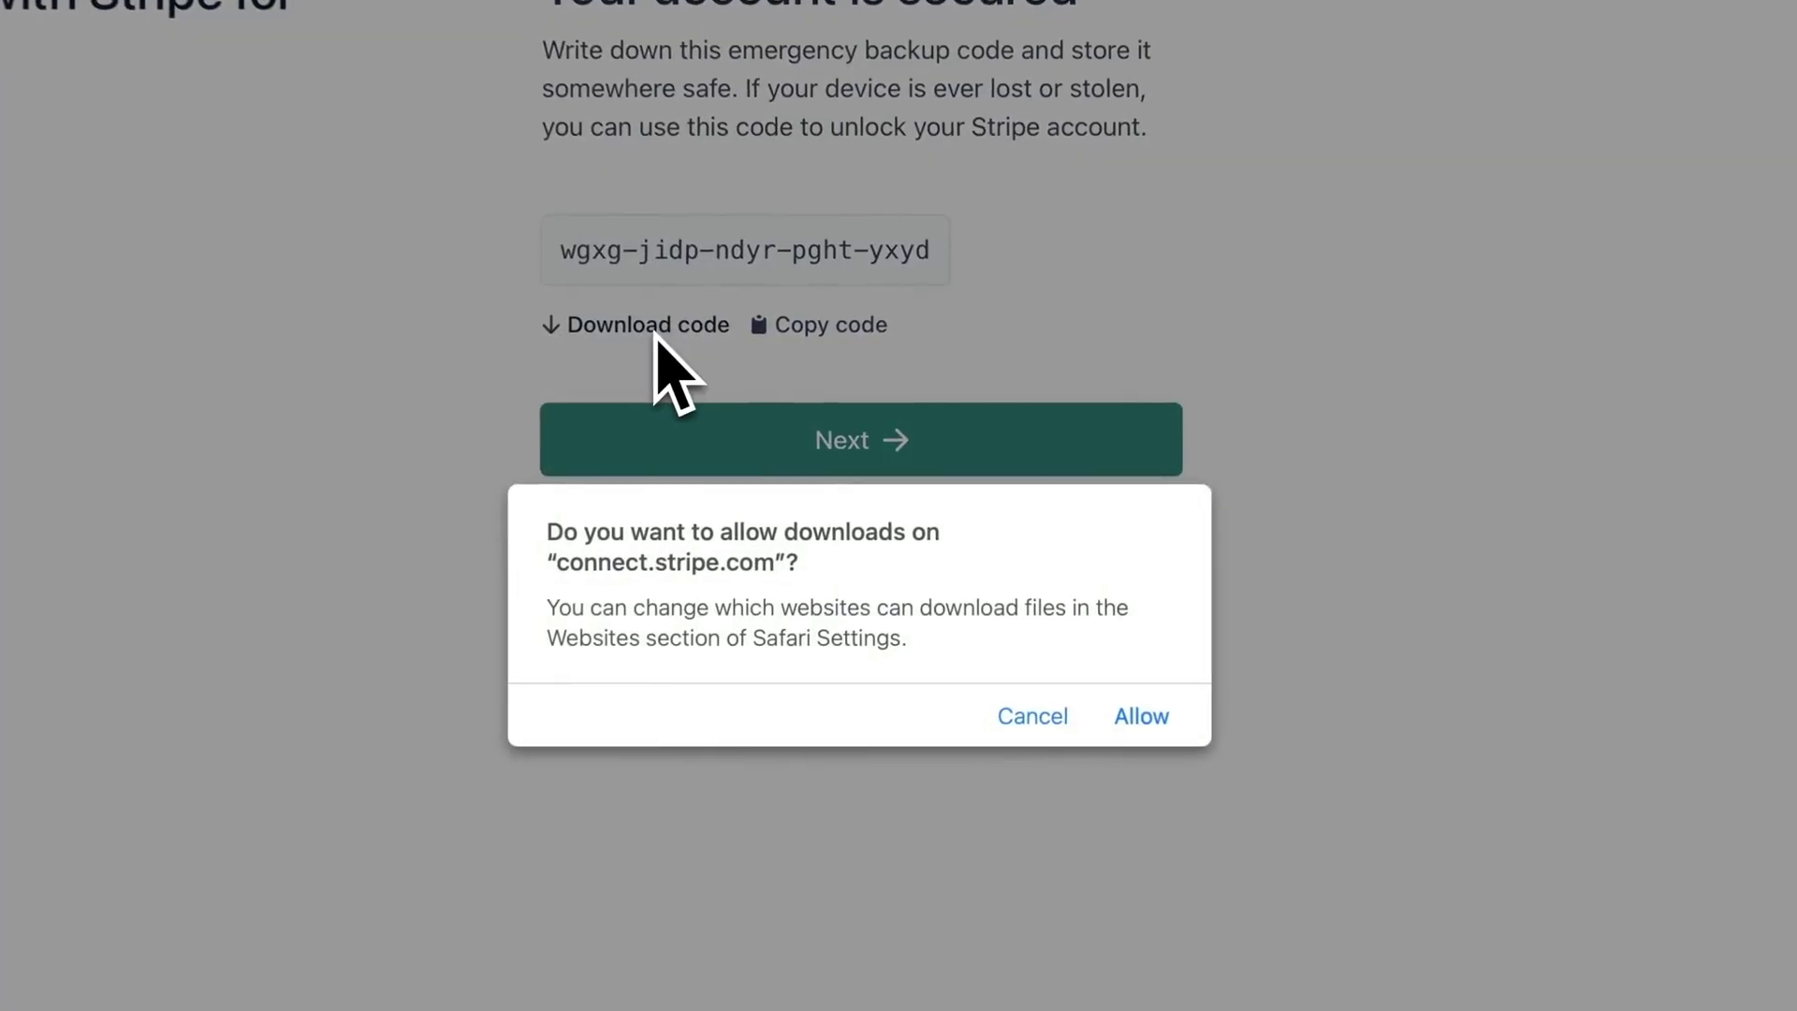
pyautogui.click(1165, 726)
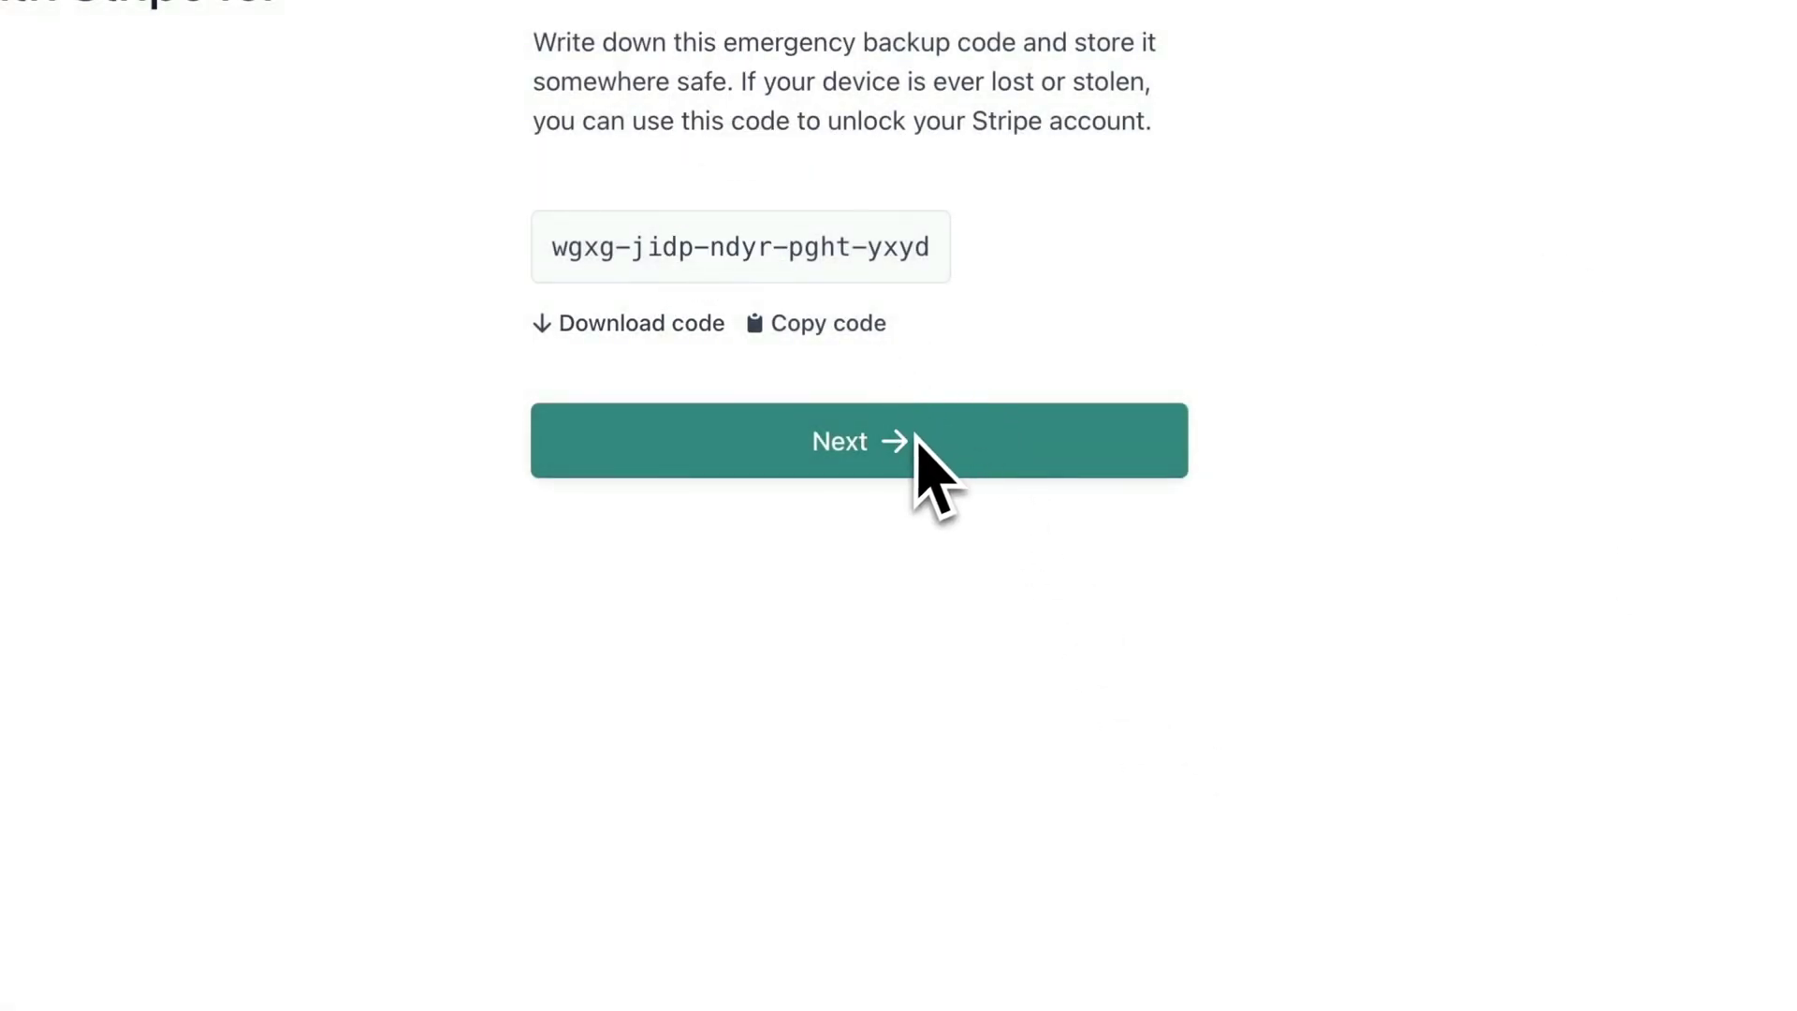
pyautogui.click(938, 463)
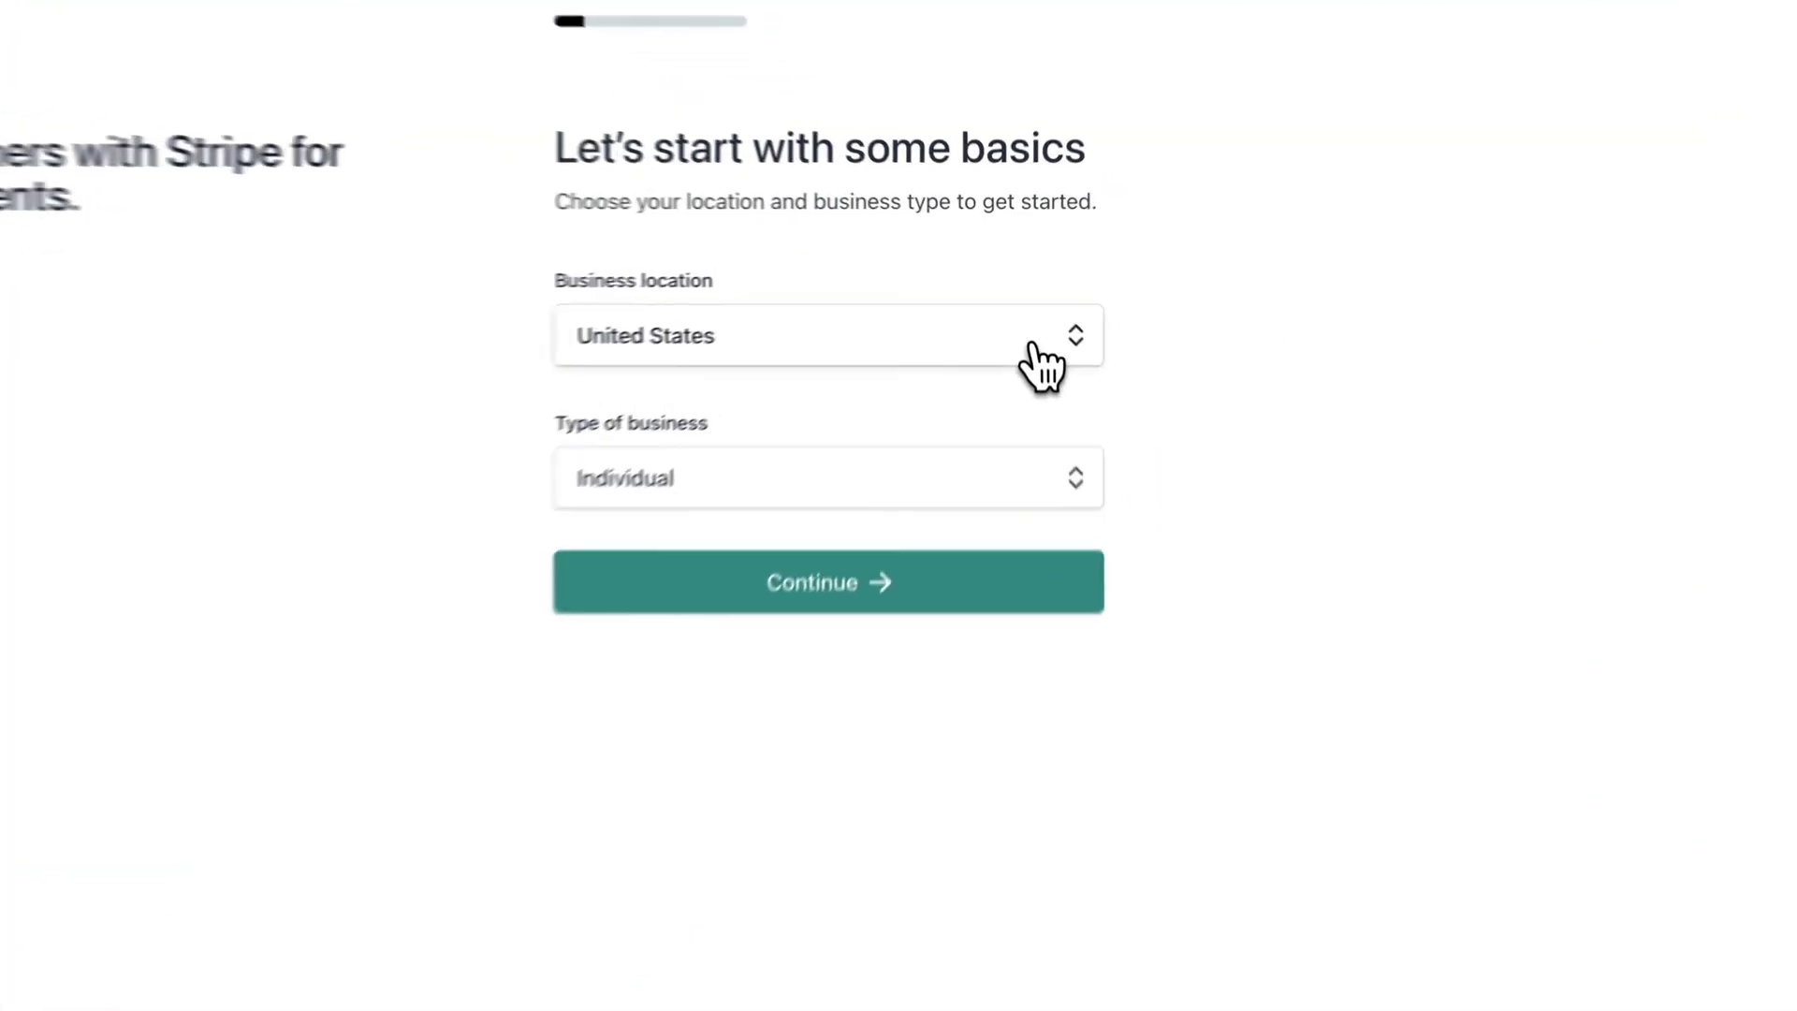
# Set business location to United Kingdom, business type to Company, and pick a business structure
pyautogui.click(1020, 300)
pyautogui.press('Escape')
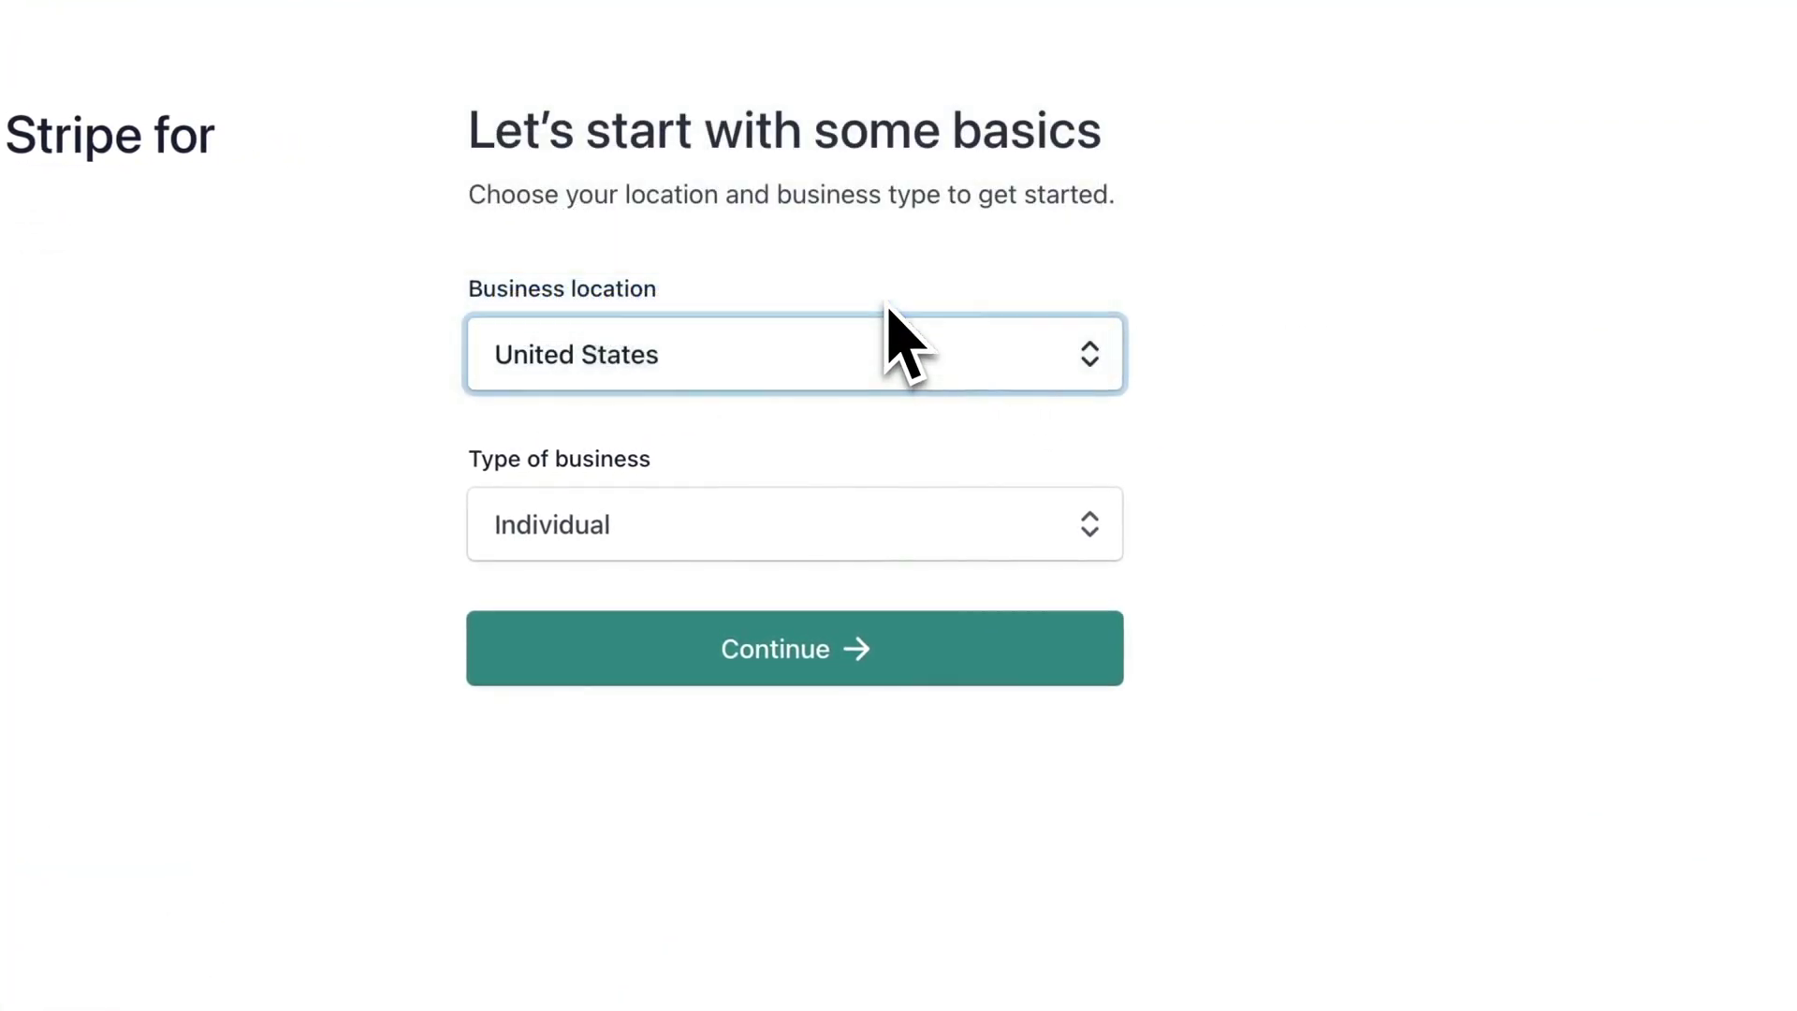
pyautogui.click(951, 540)
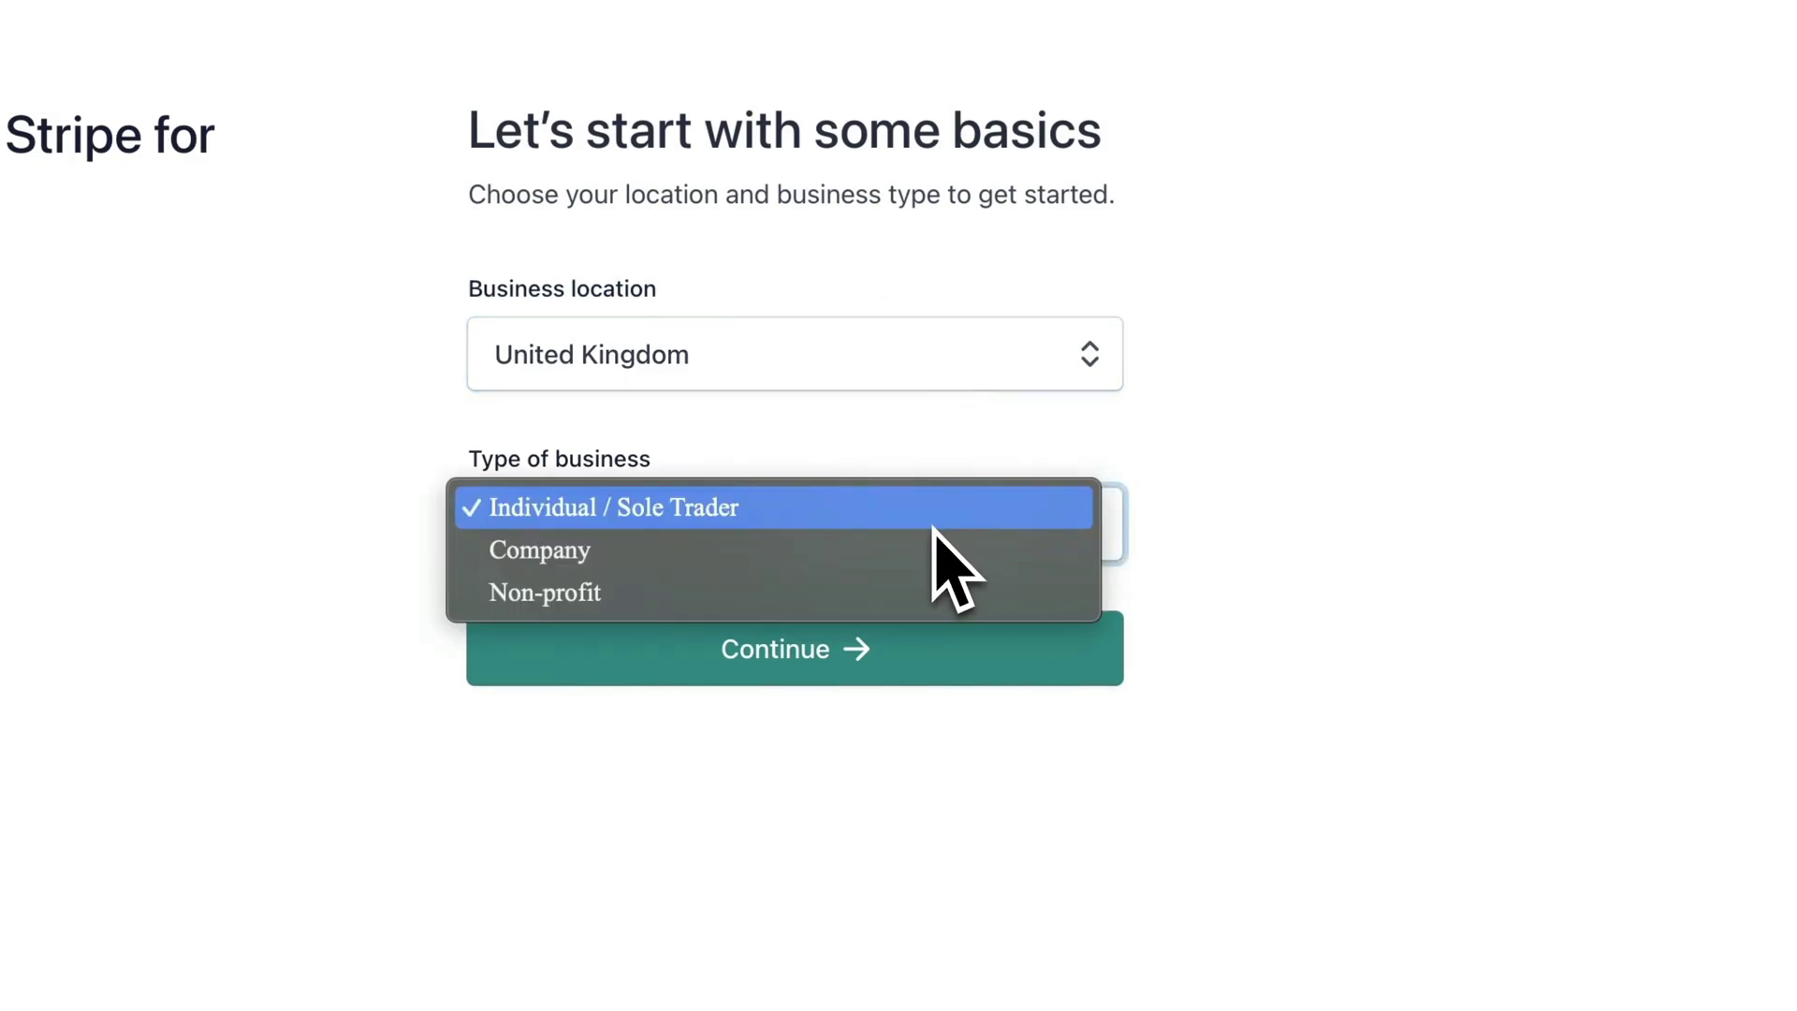
pyautogui.click(842, 552)
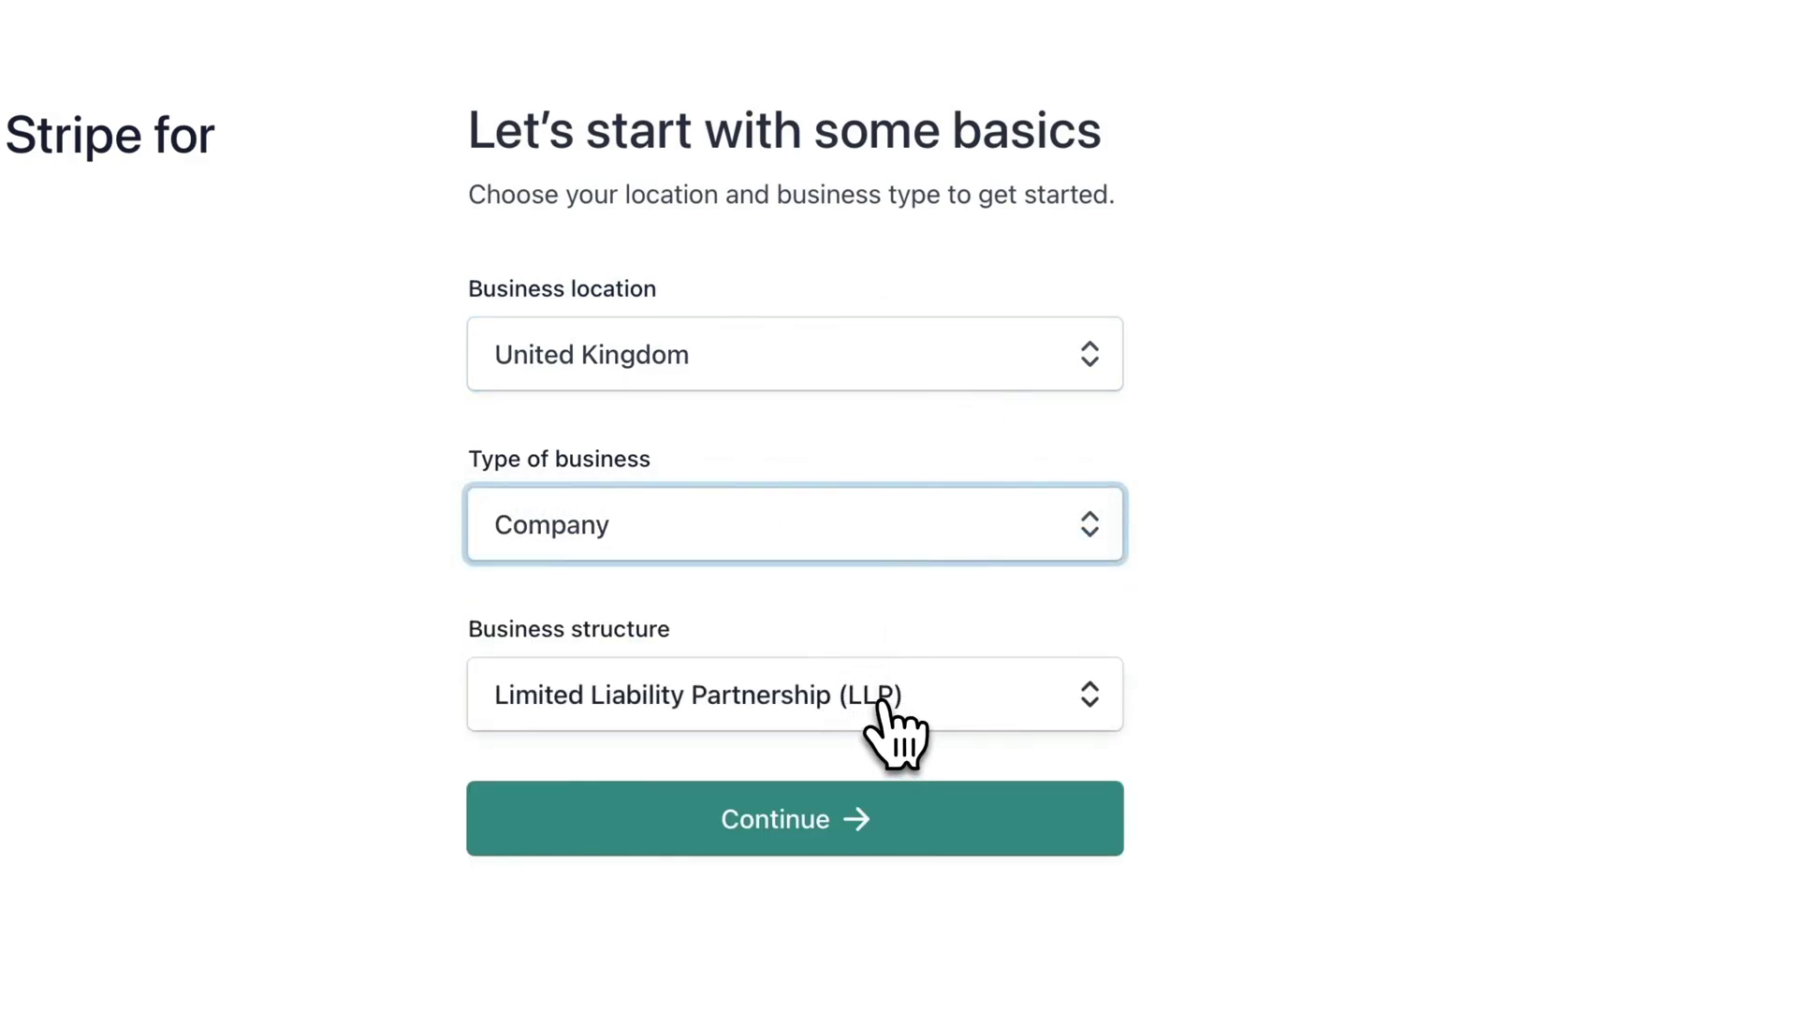
pyautogui.click(883, 704)
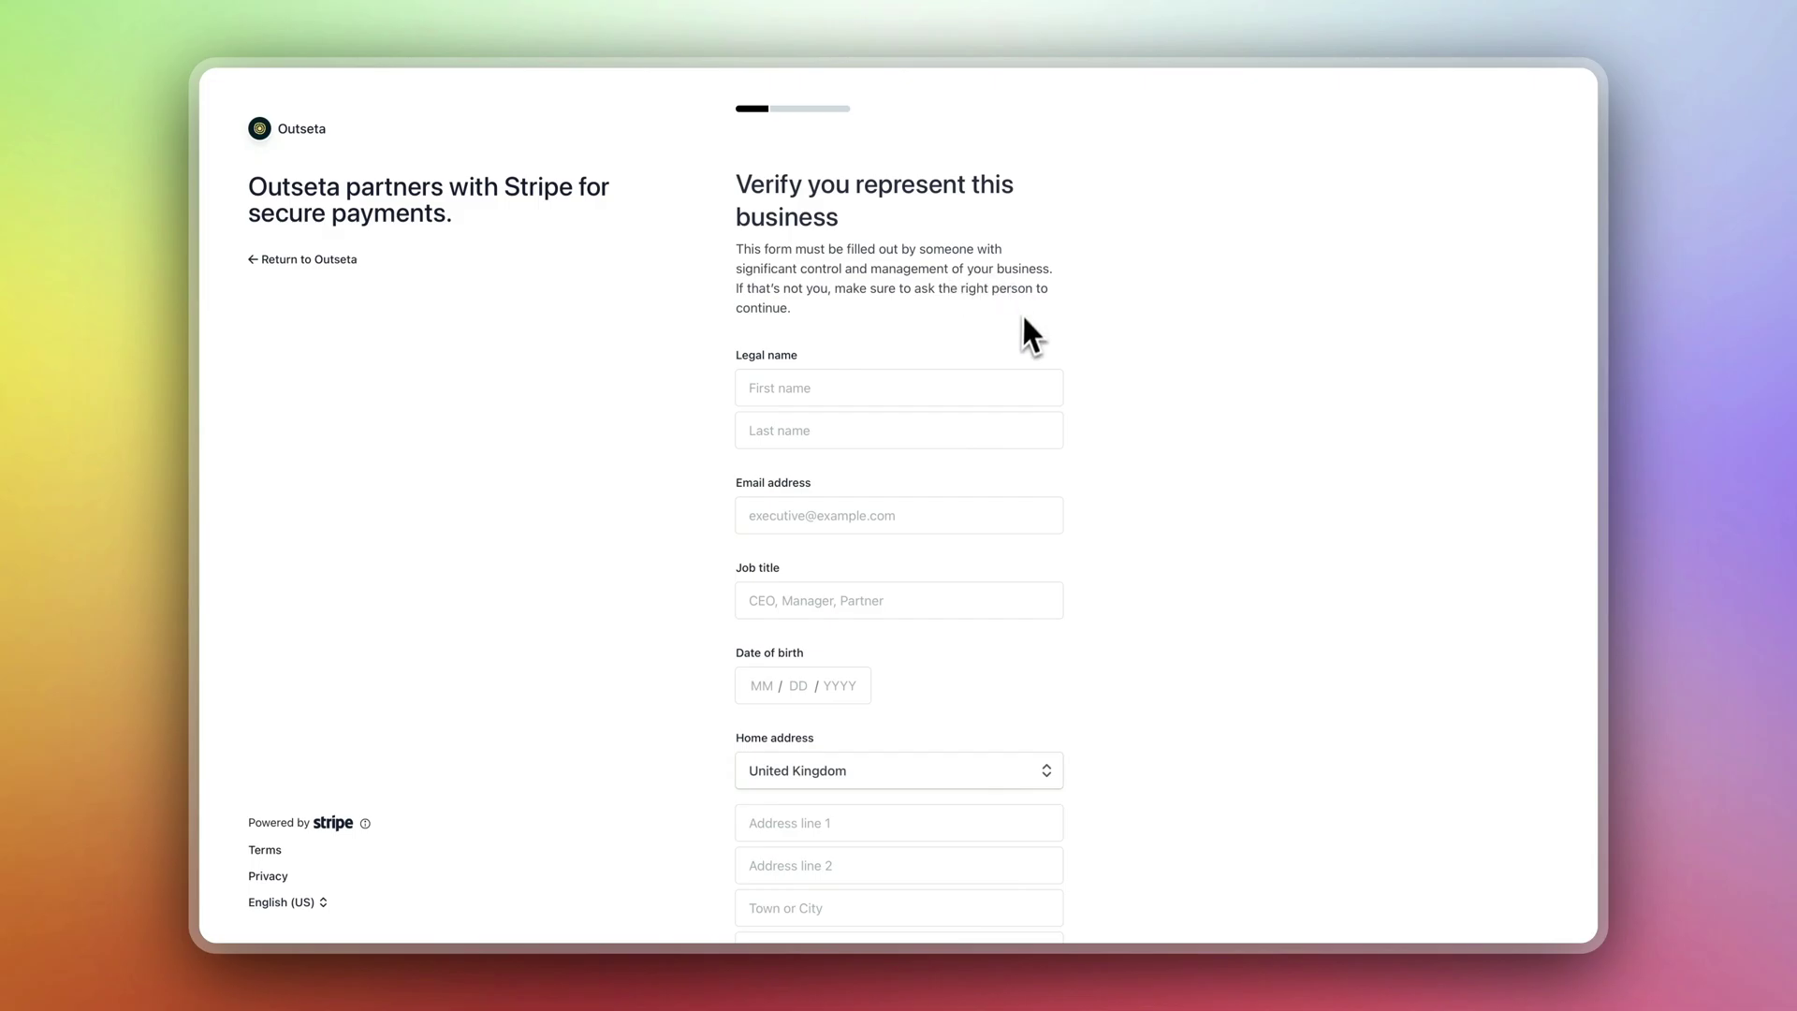
# Fill in the representative details and GBP payout bank account, then agree and submit
pyautogui.click(947, 383)
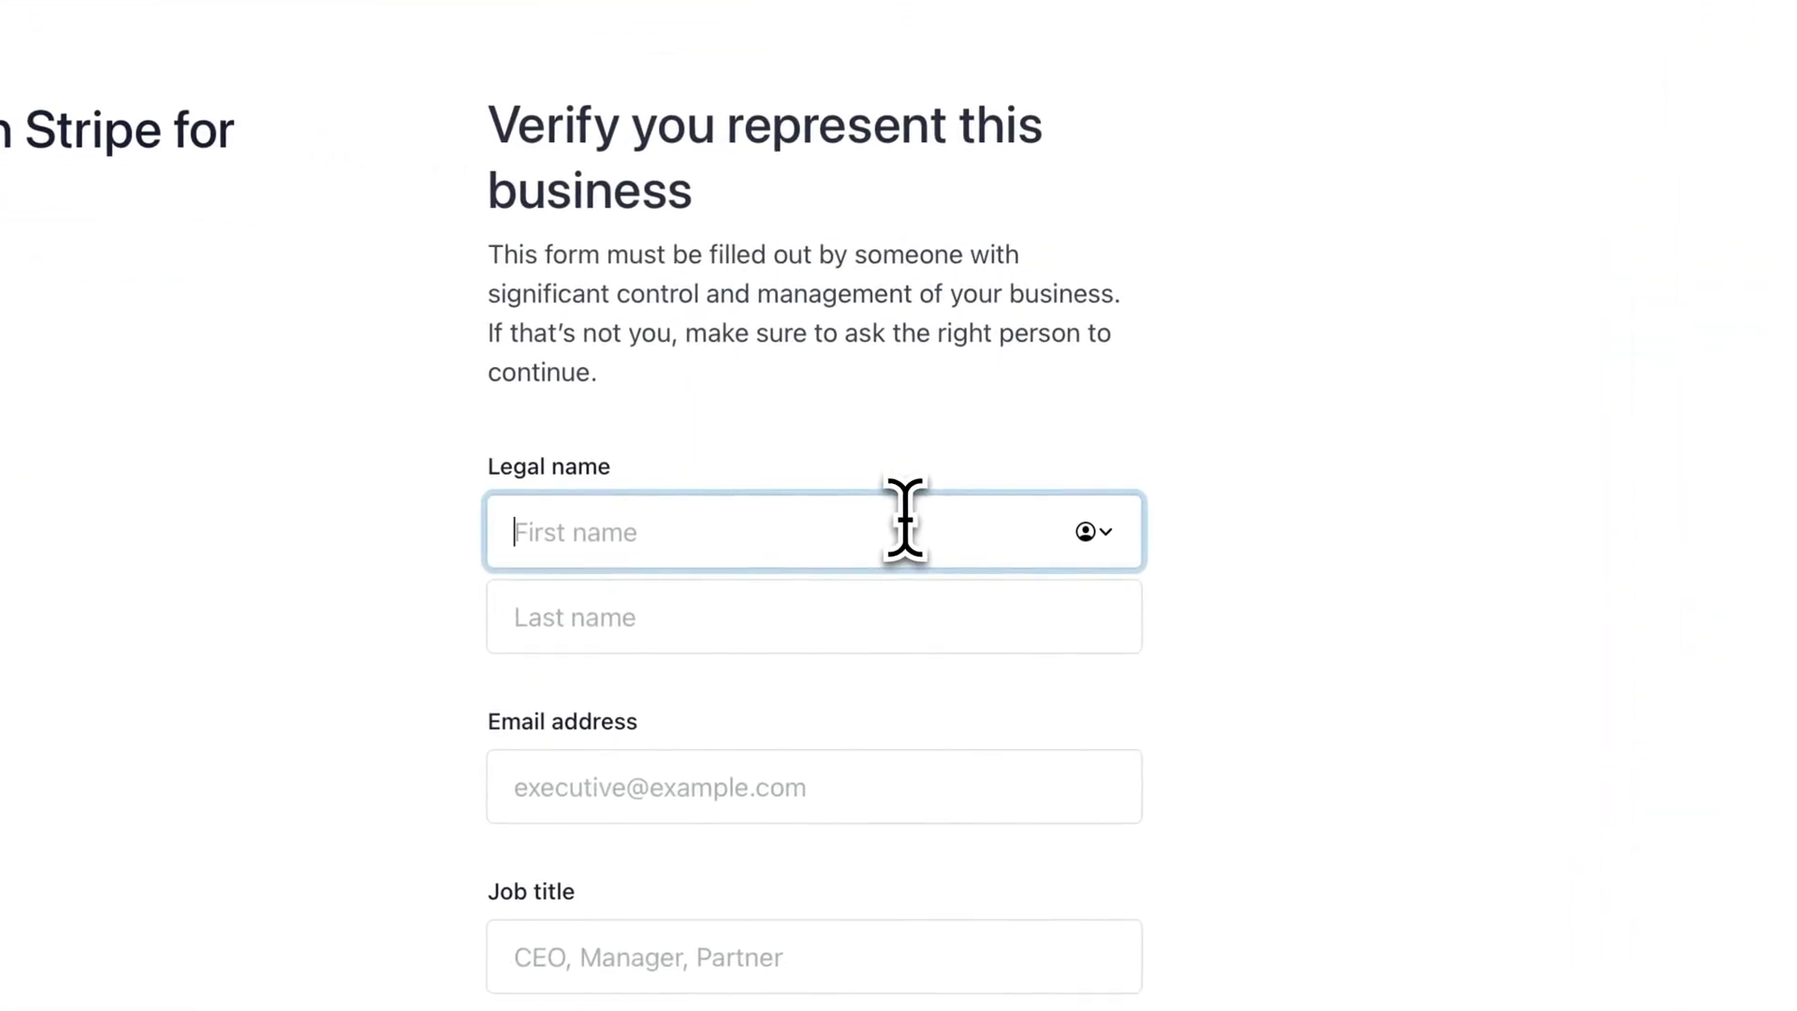
pyautogui.write('E')
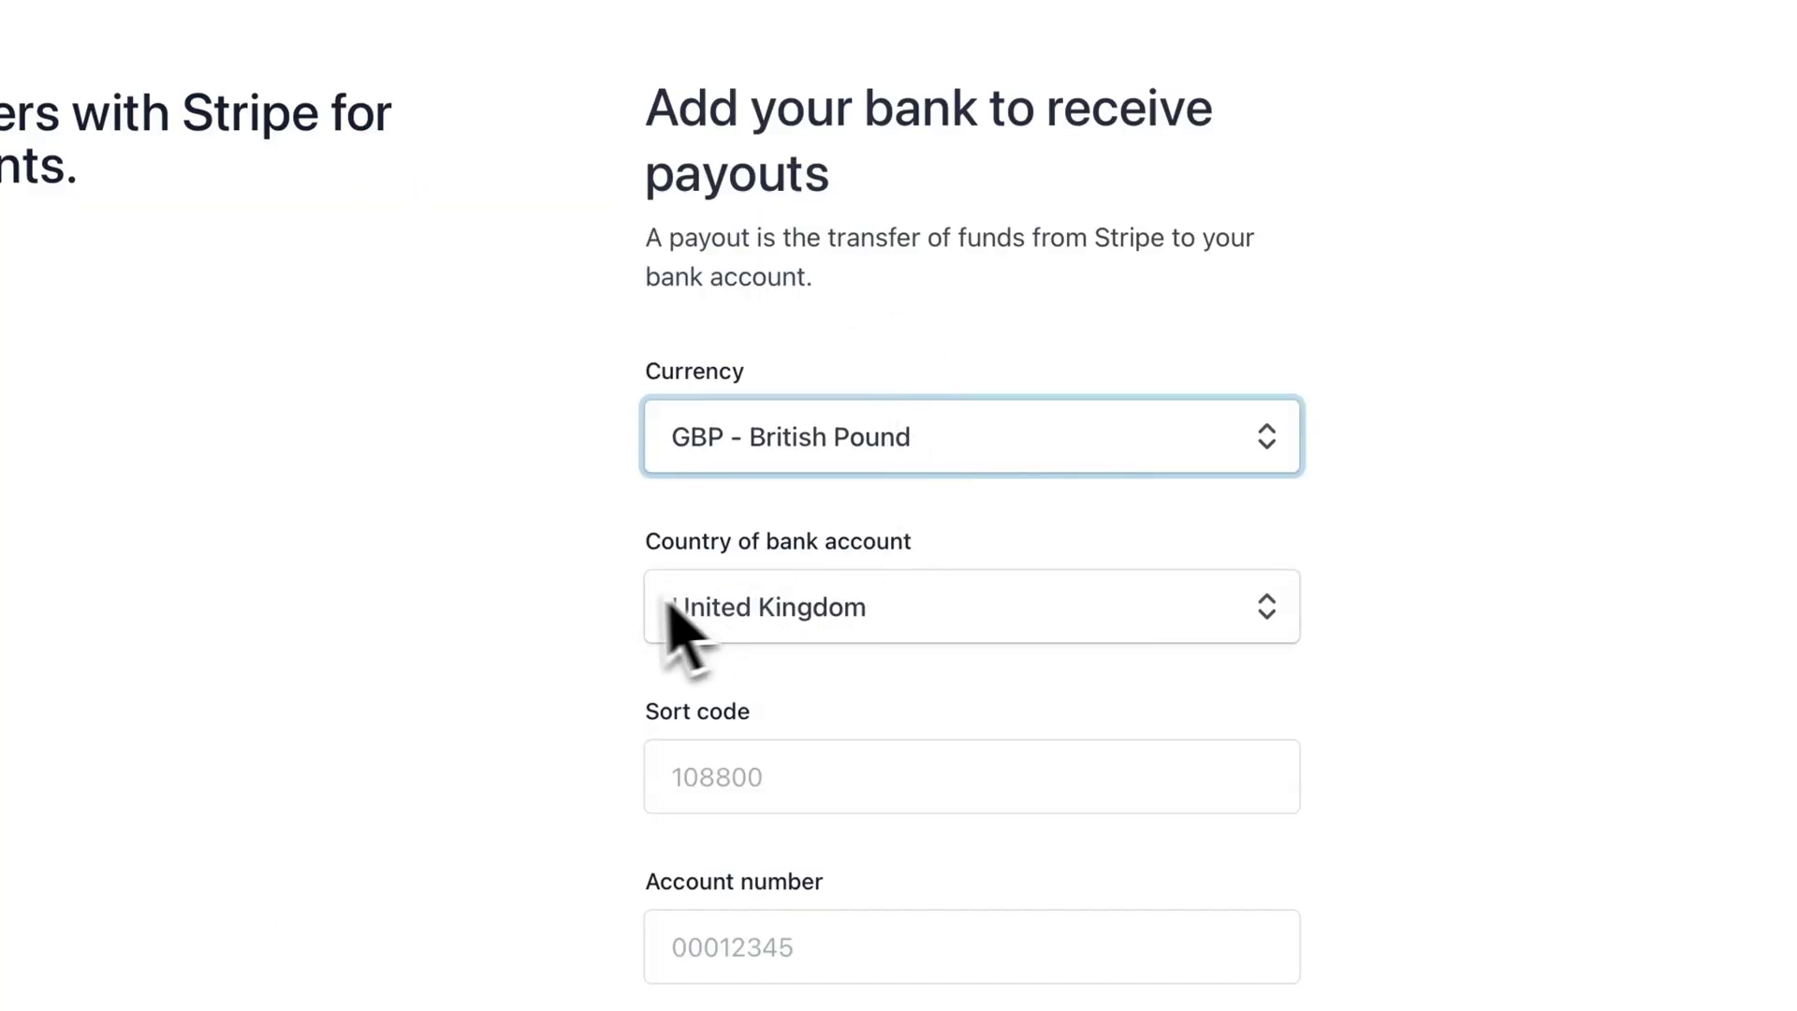
pyautogui.press('super+v')
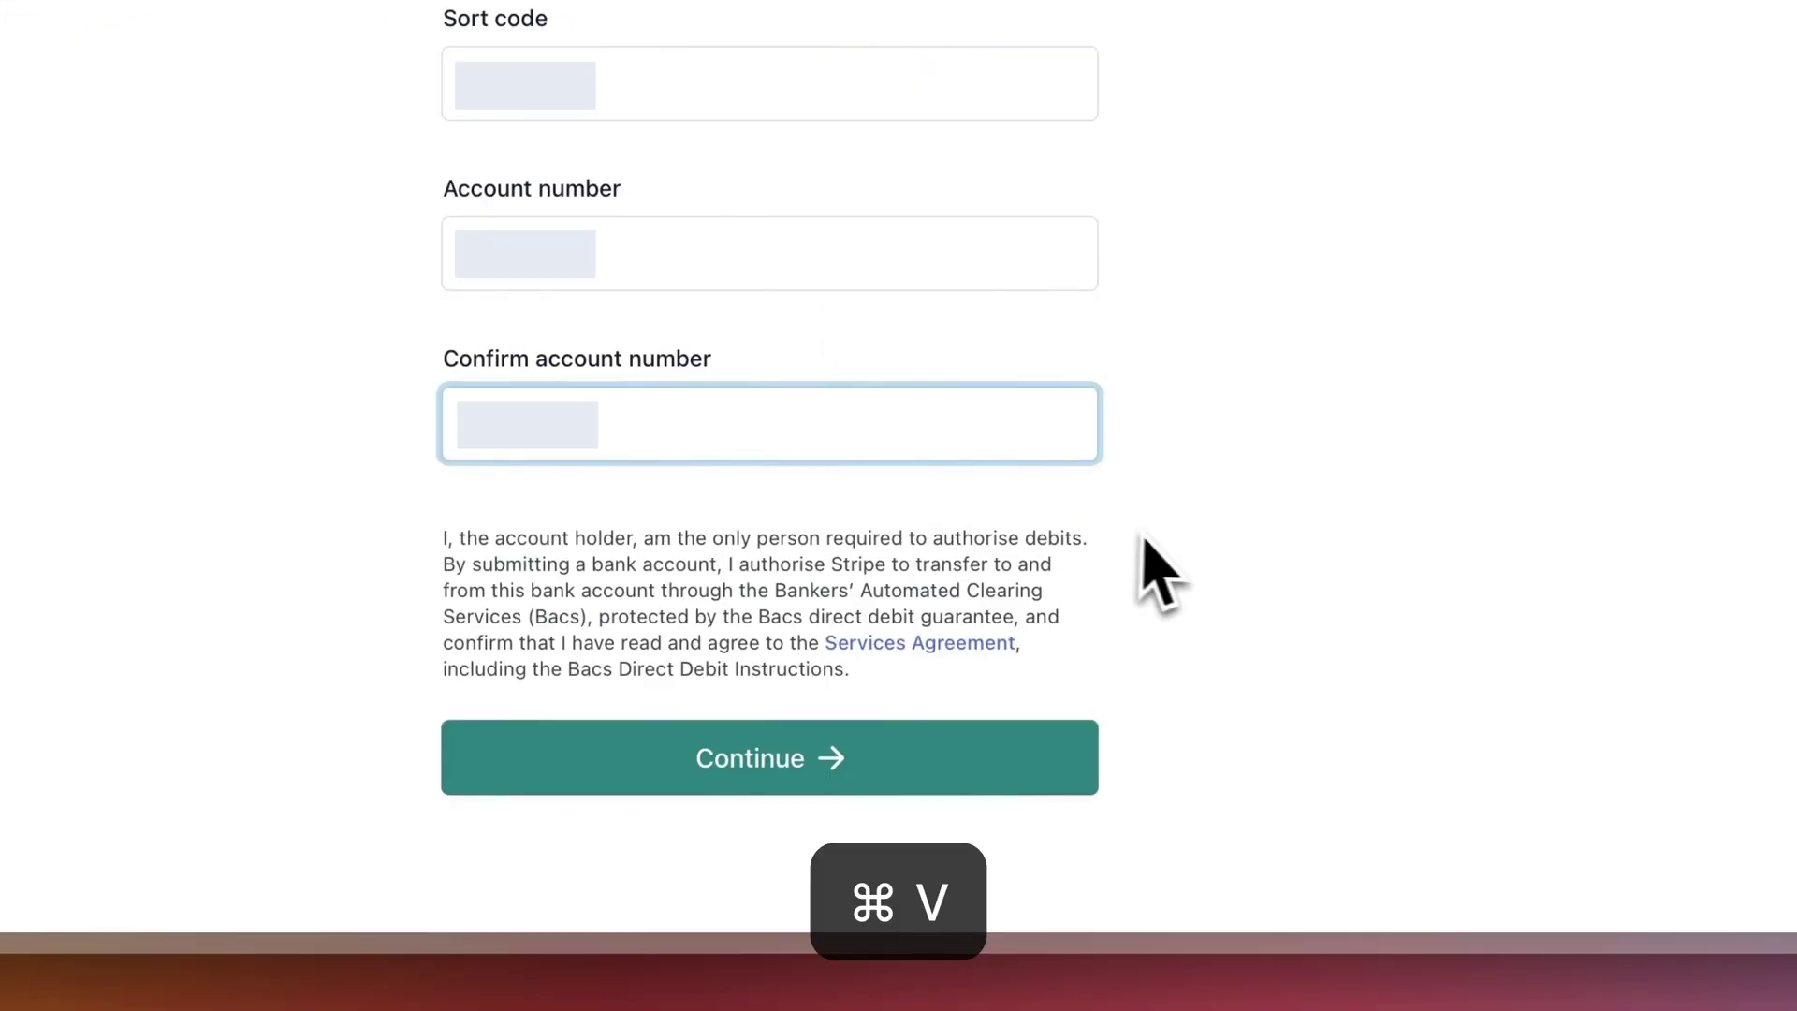
pyautogui.click(1143, 562)
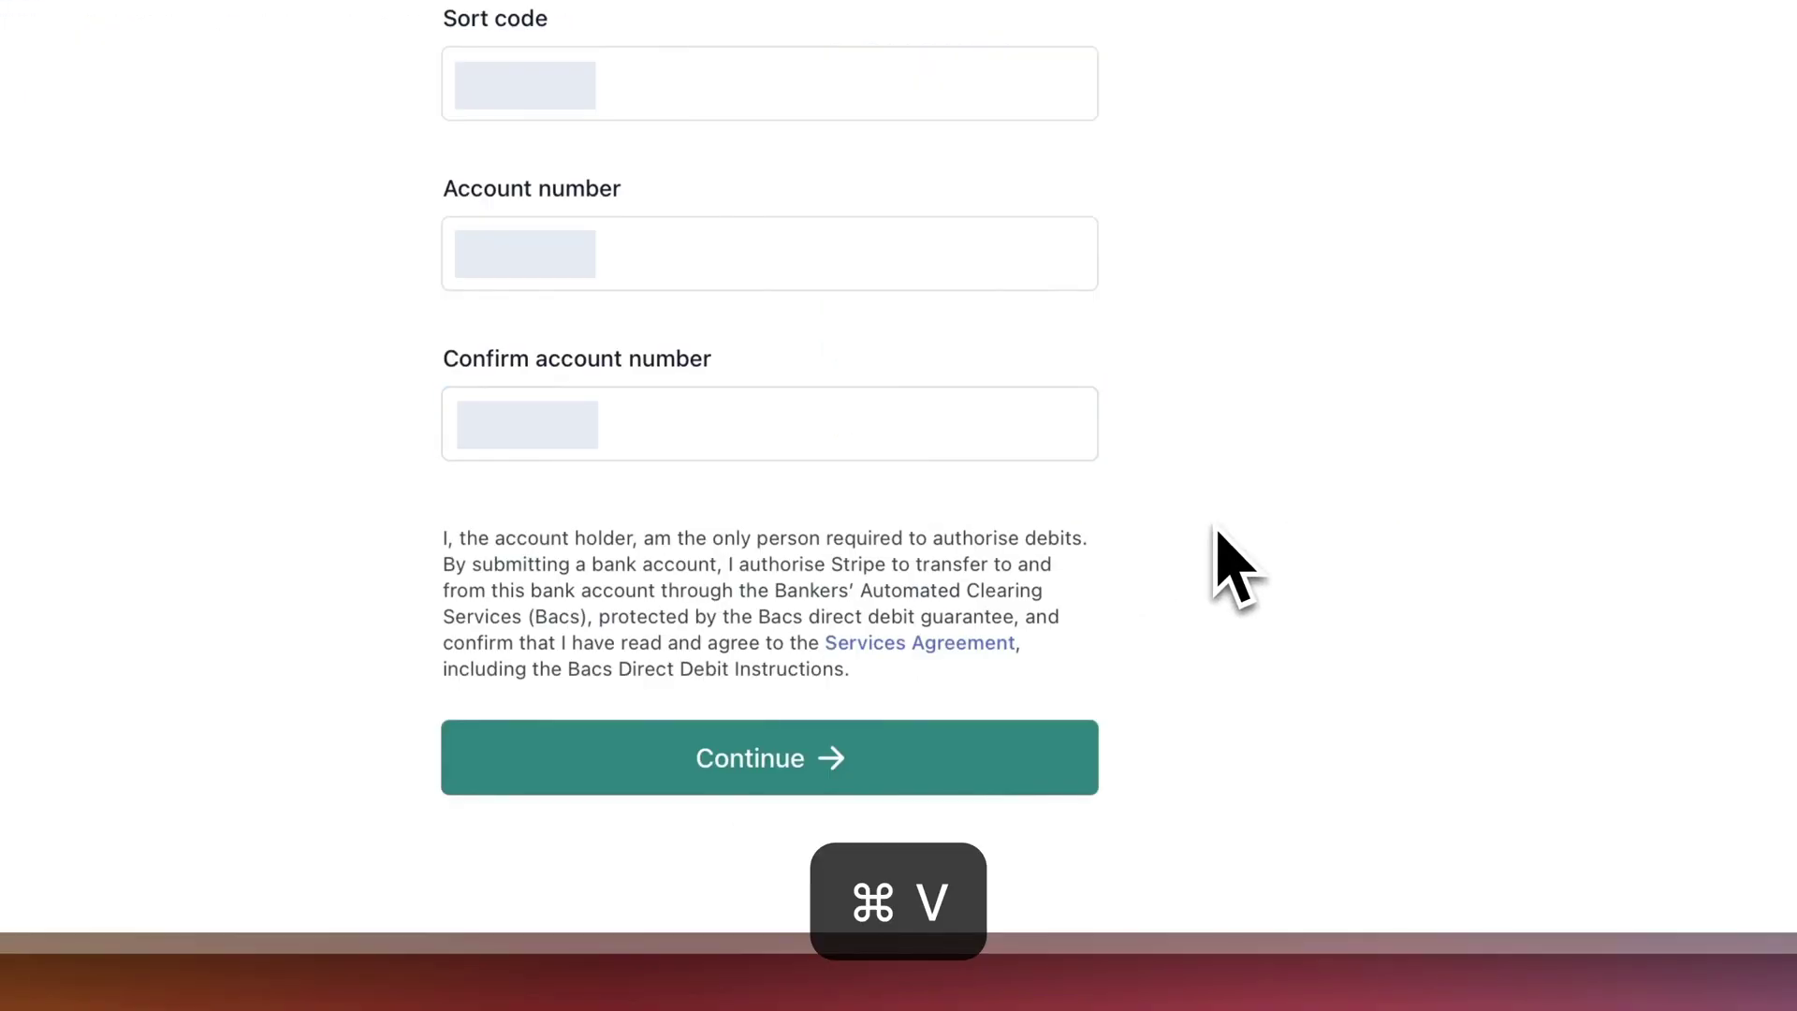
pyautogui.click(697, 763)
pyautogui.click(893, 627)
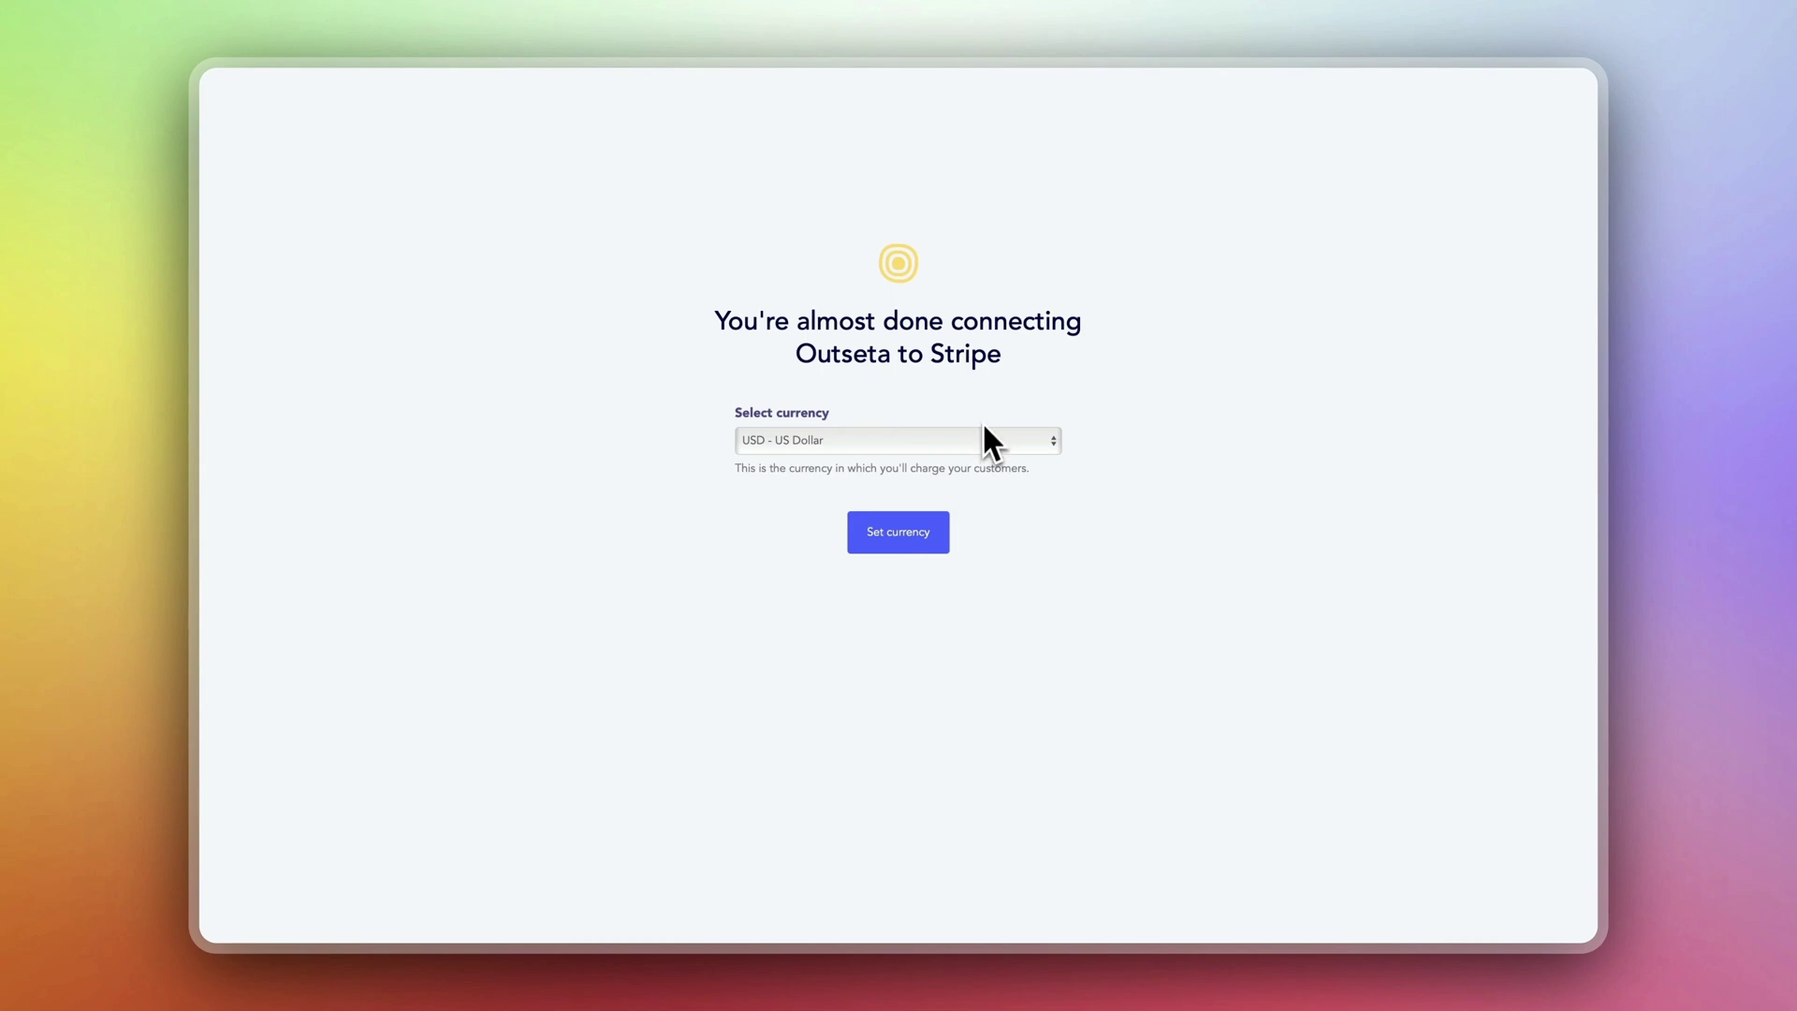
# Pick GBP - Pound Sterling from the currency list and save it as the charging currency
pyautogui.click(975, 442)
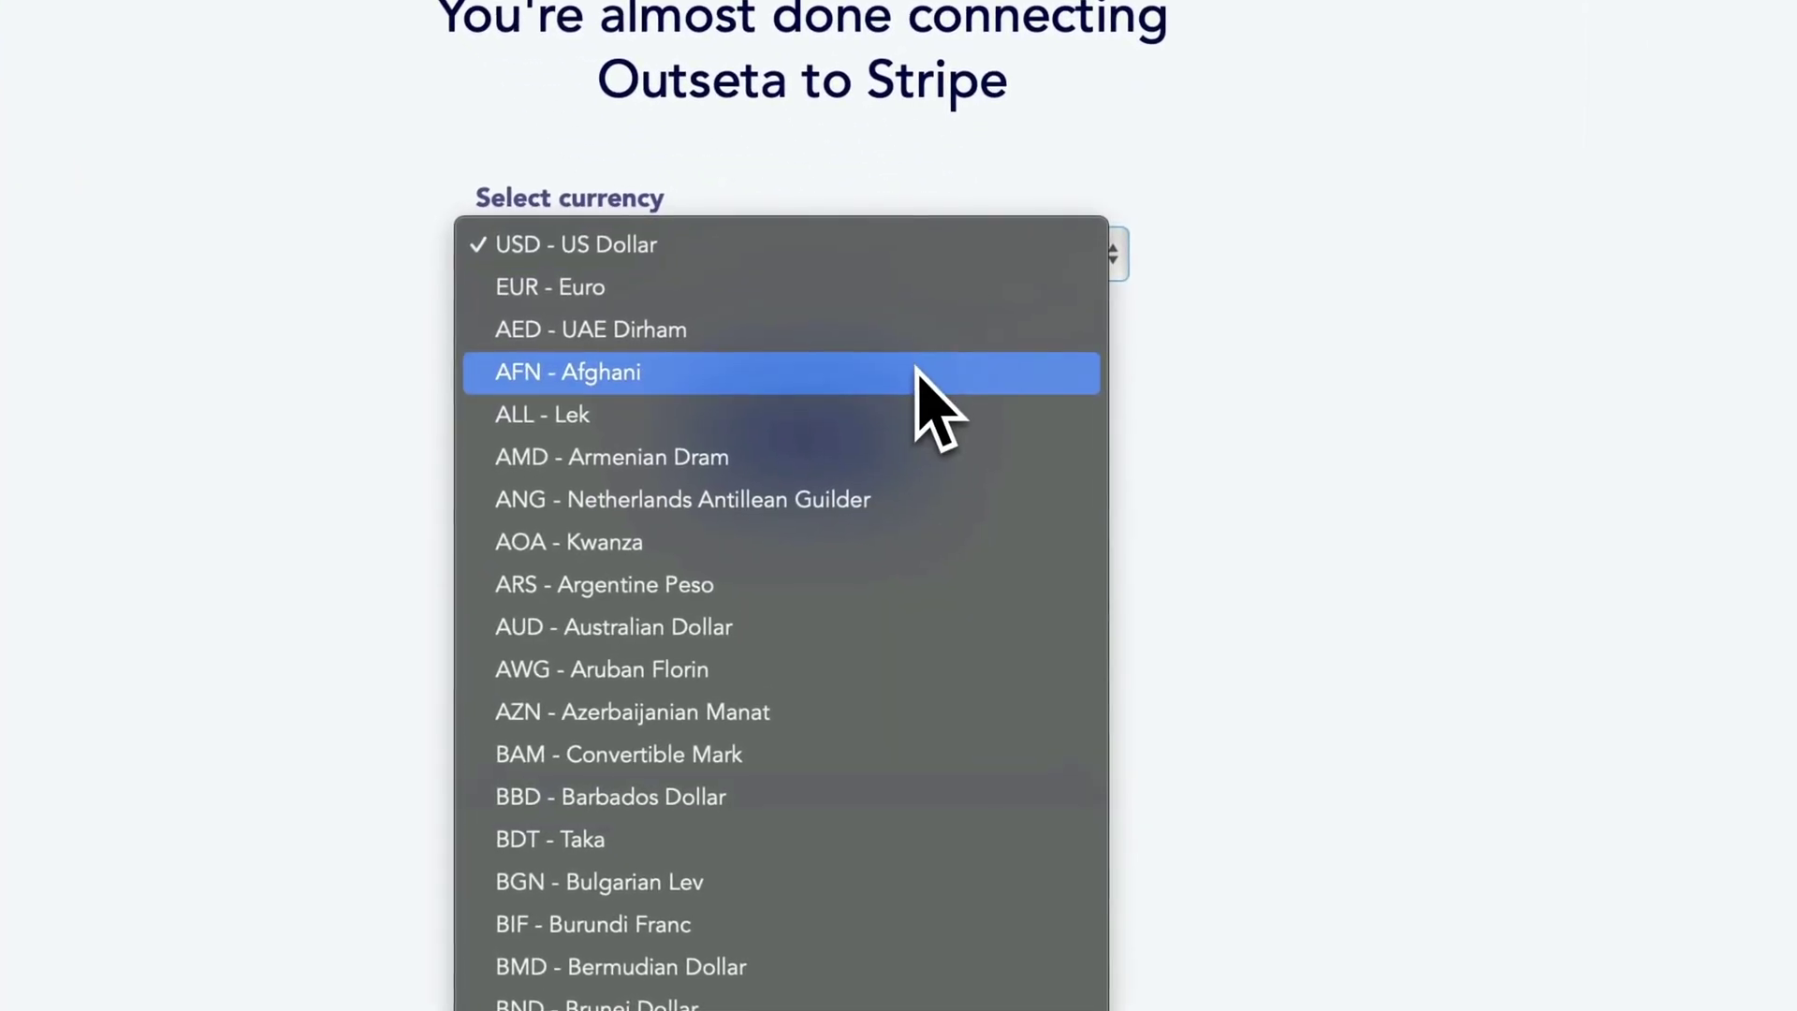
pyautogui.scroll(-15, 890, 733)
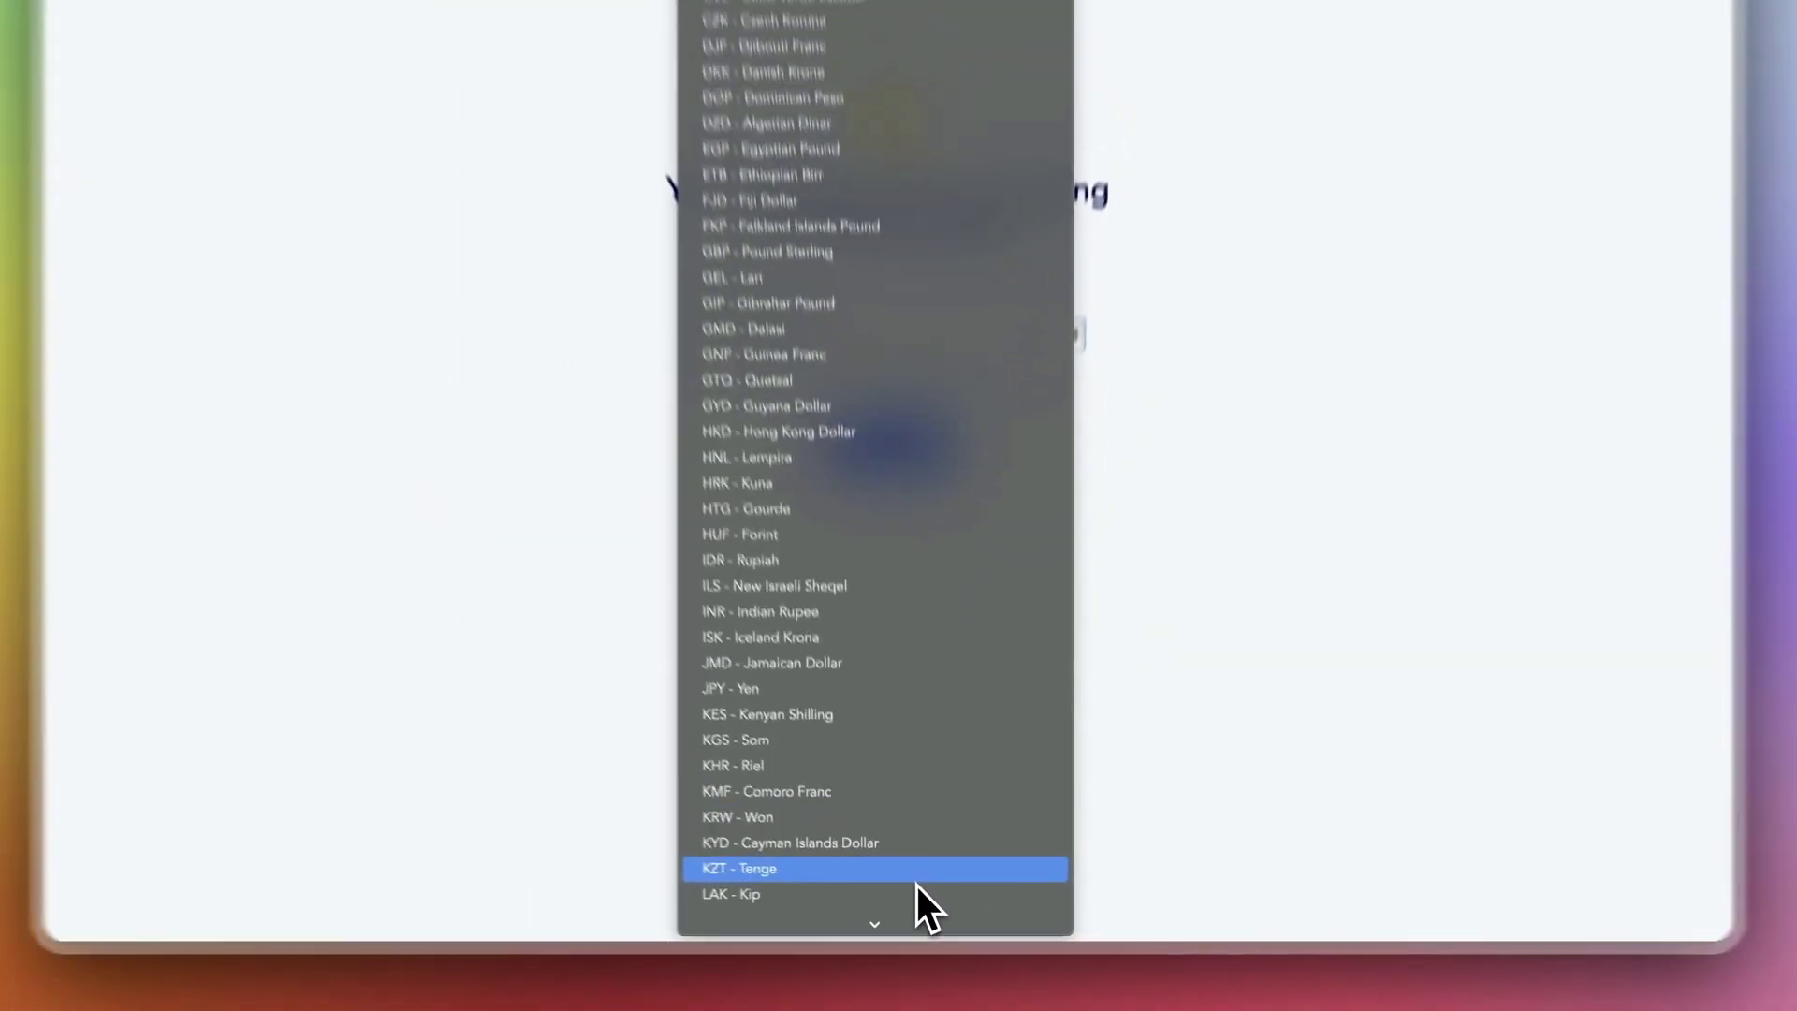
pyautogui.scroll(-5, 917, 885)
pyautogui.press('g')
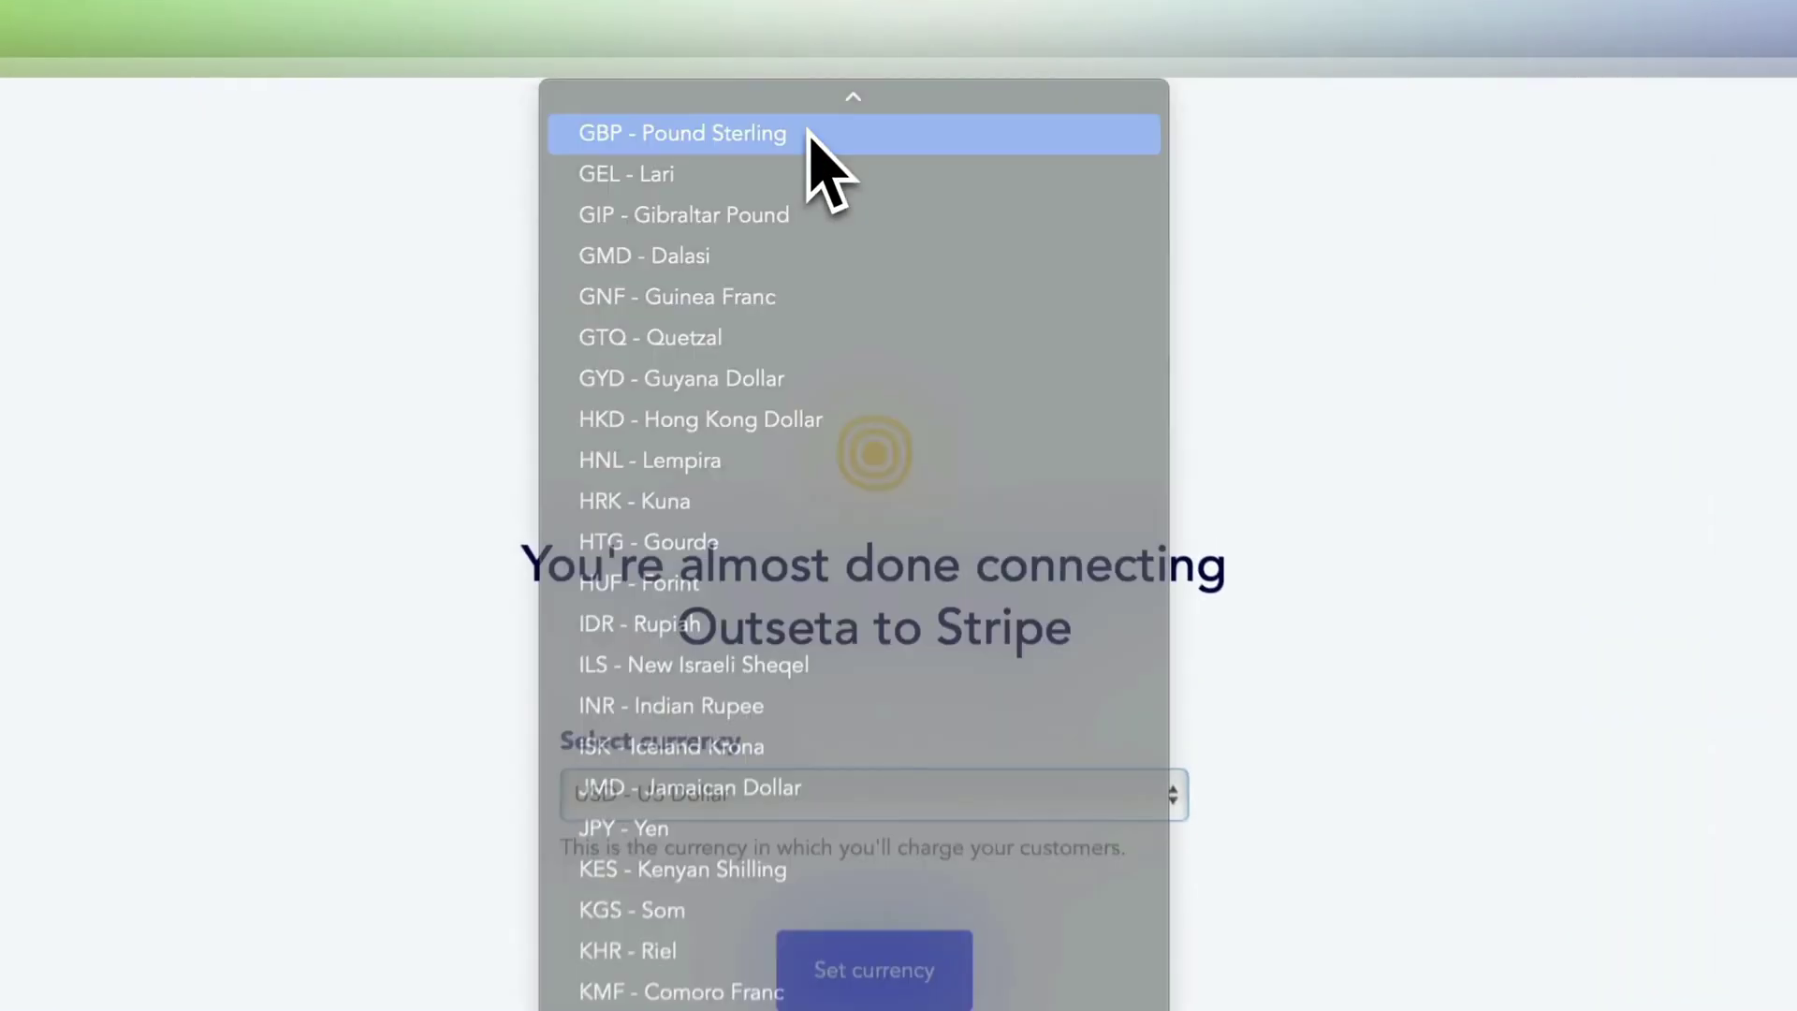
pyautogui.click(811, 137)
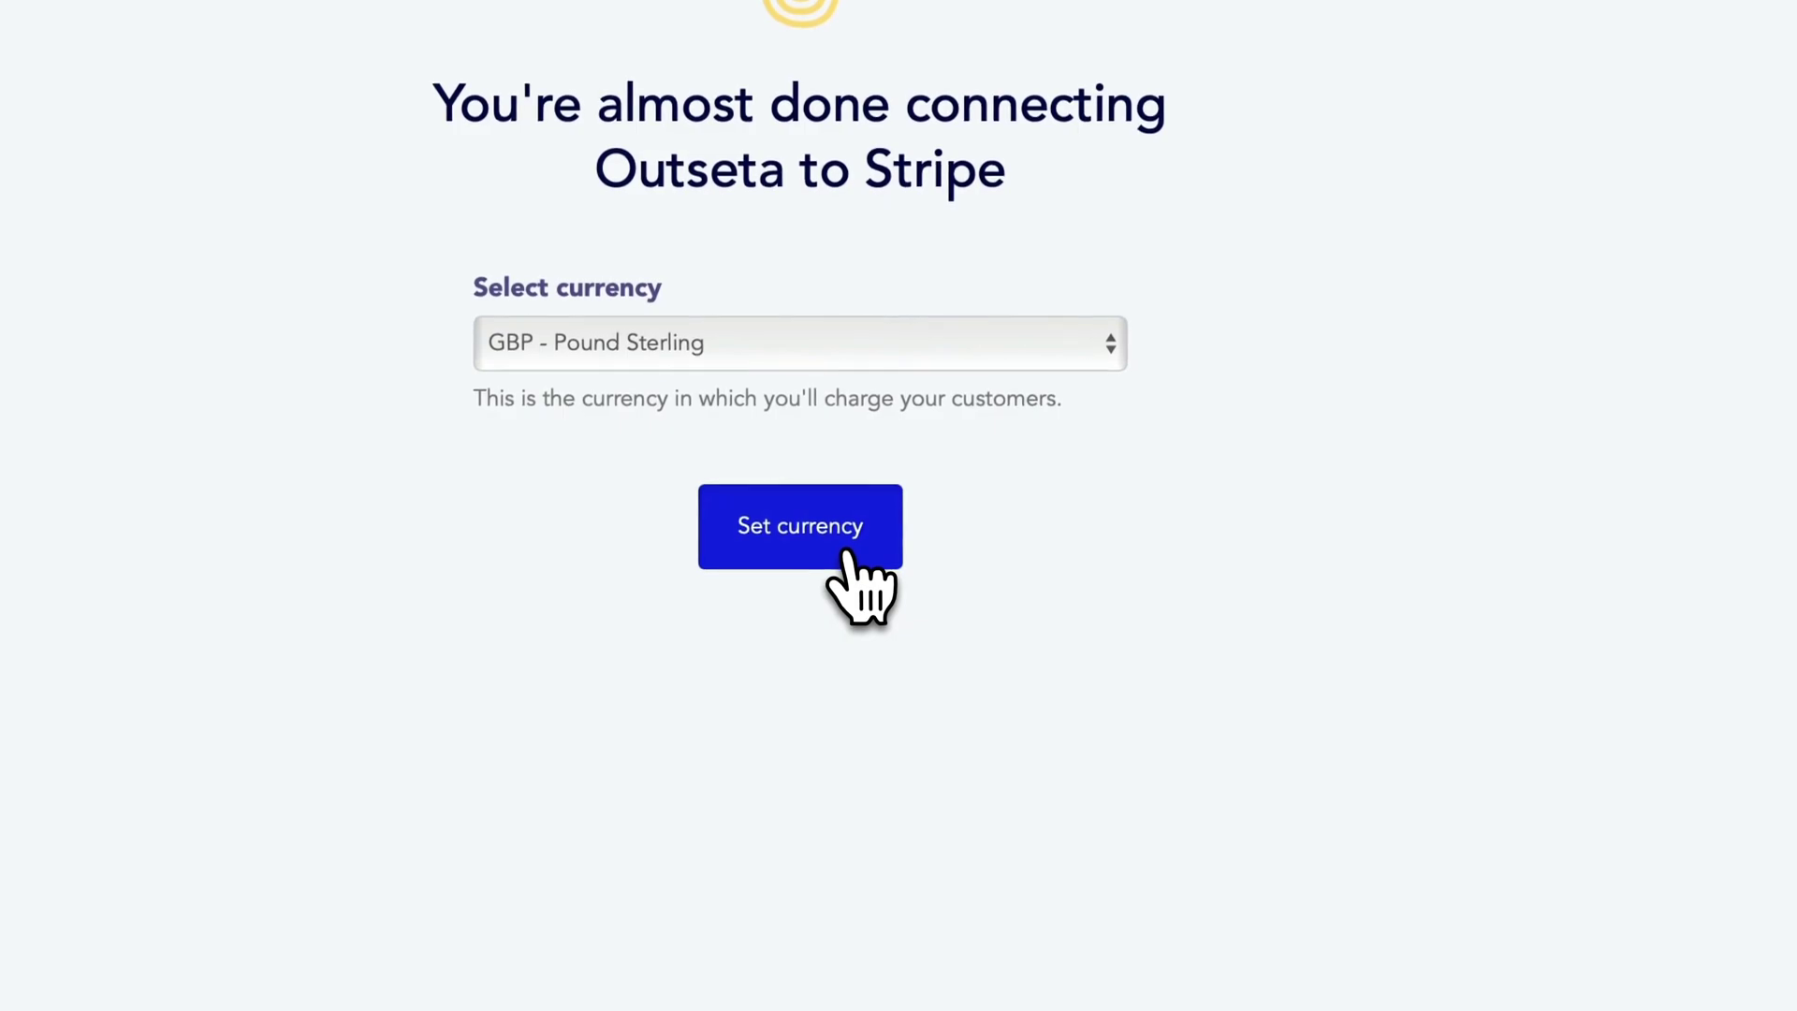
pyautogui.click(845, 554)
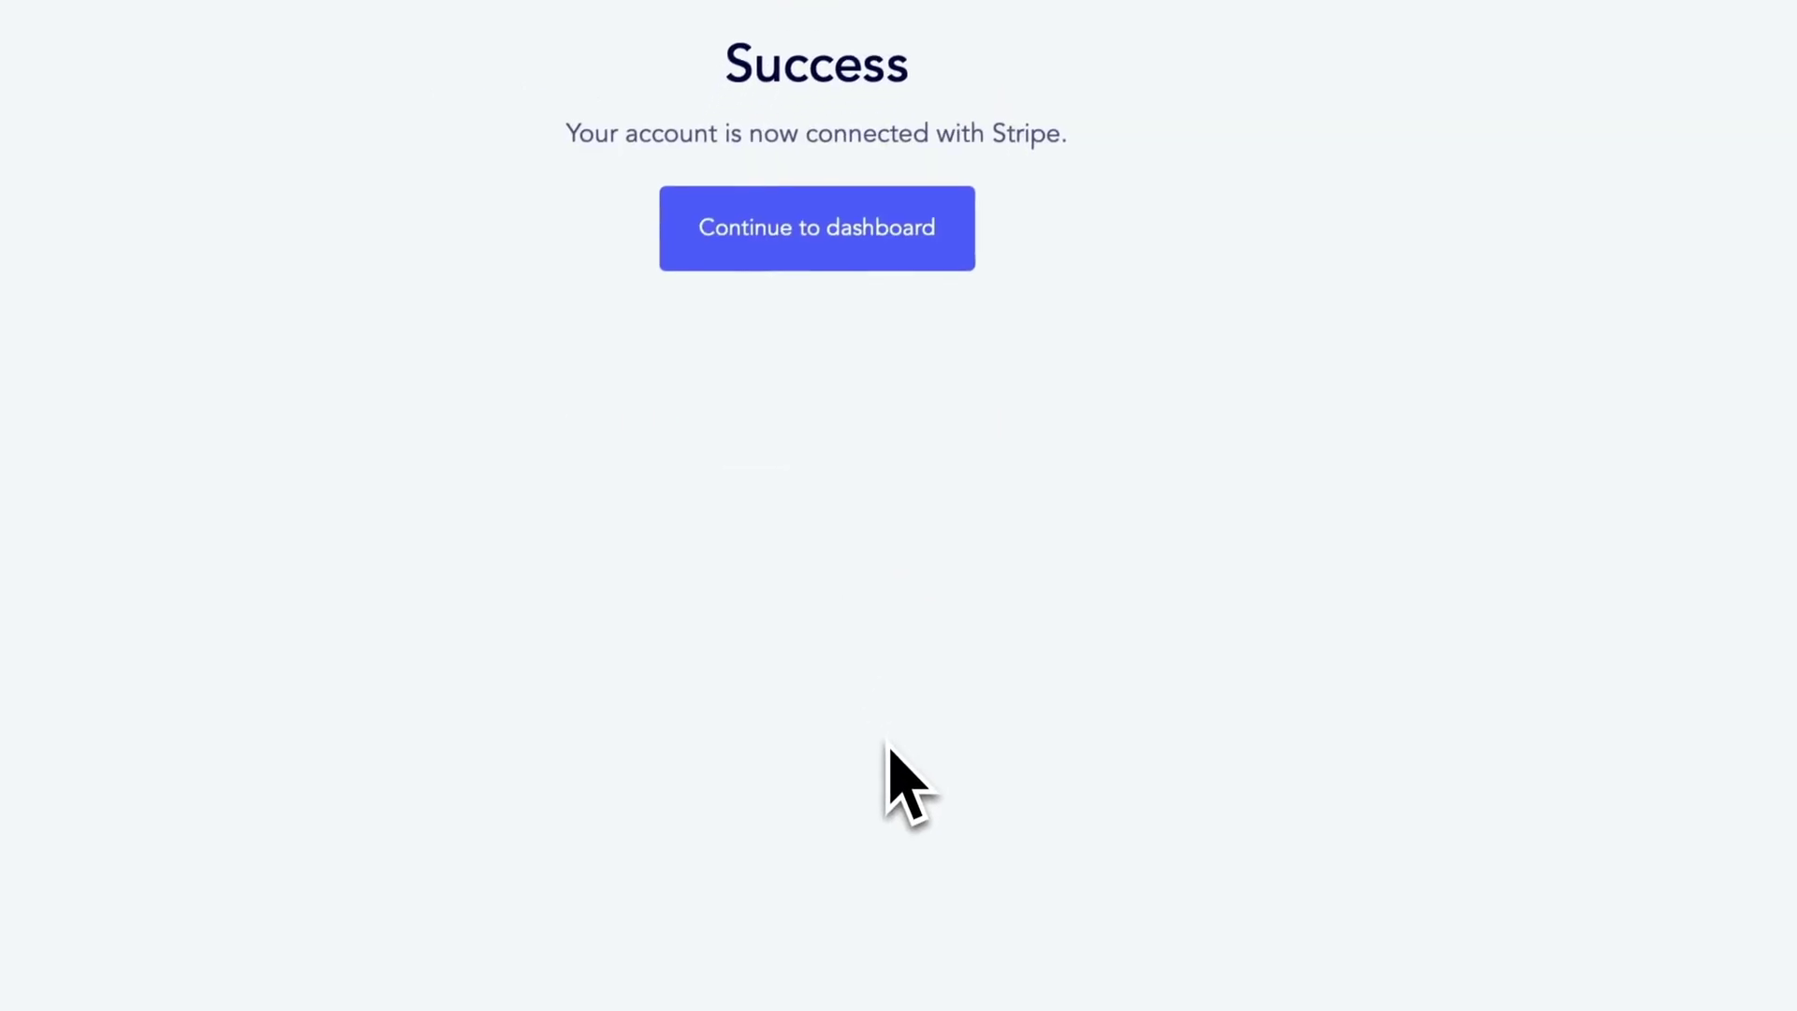